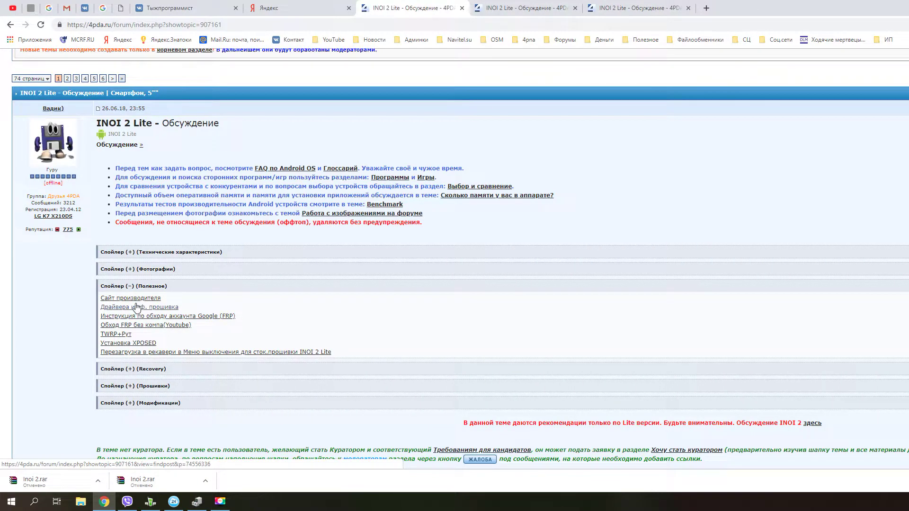
# - Download drInoi.rar and SmartPhone Multi-port download tool.rar from the drivers and flasher spoiler in the open forum post
pyautogui.click(615, 4)
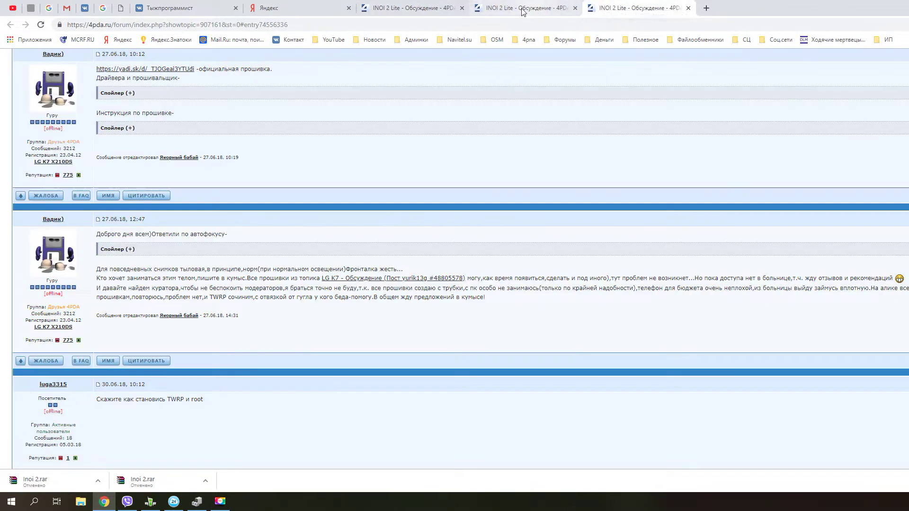
pyautogui.click(221, 99)
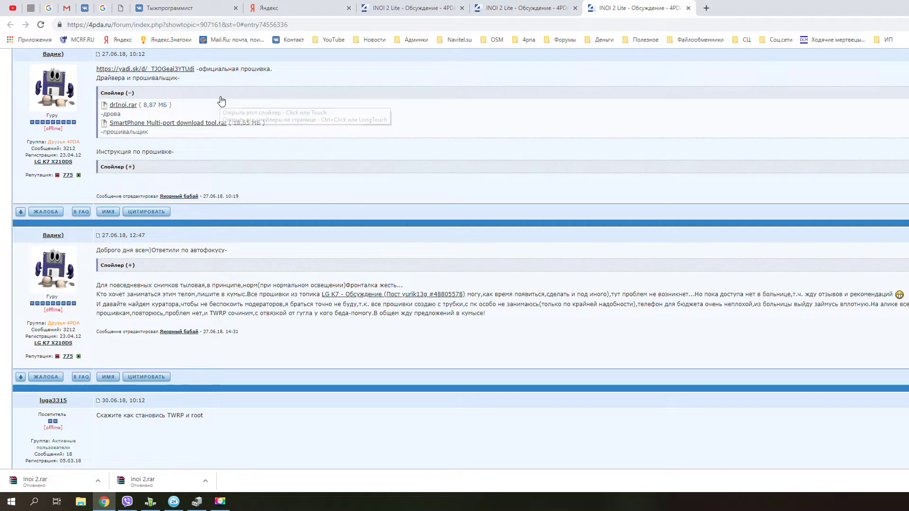
pyautogui.middleClick(124, 112)
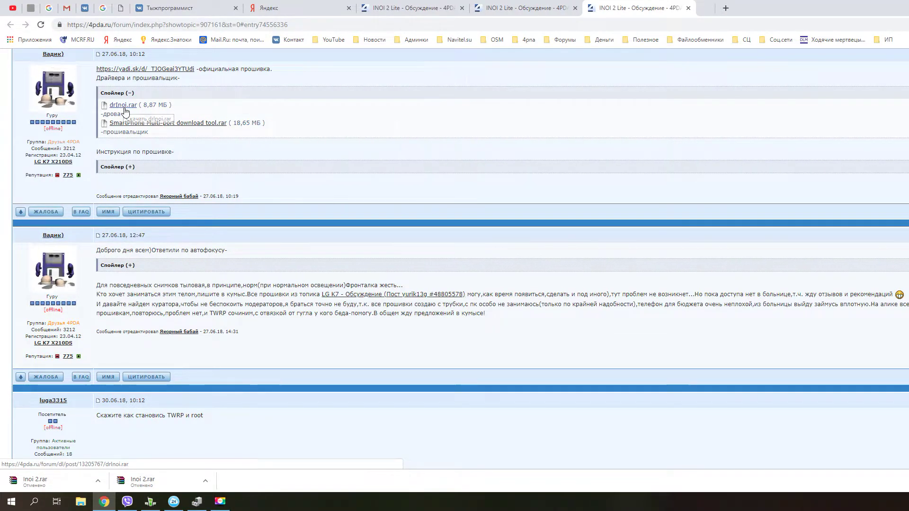
pyautogui.click(746, 9)
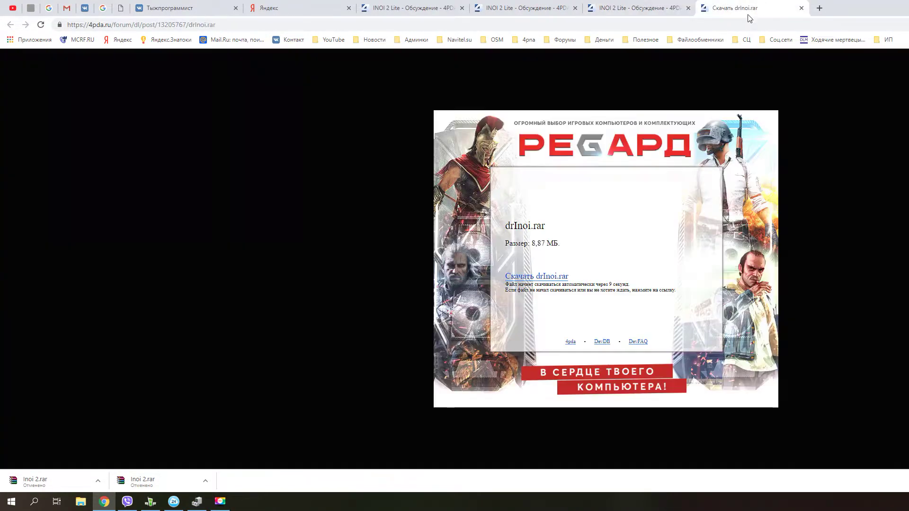
pyautogui.click(537, 274)
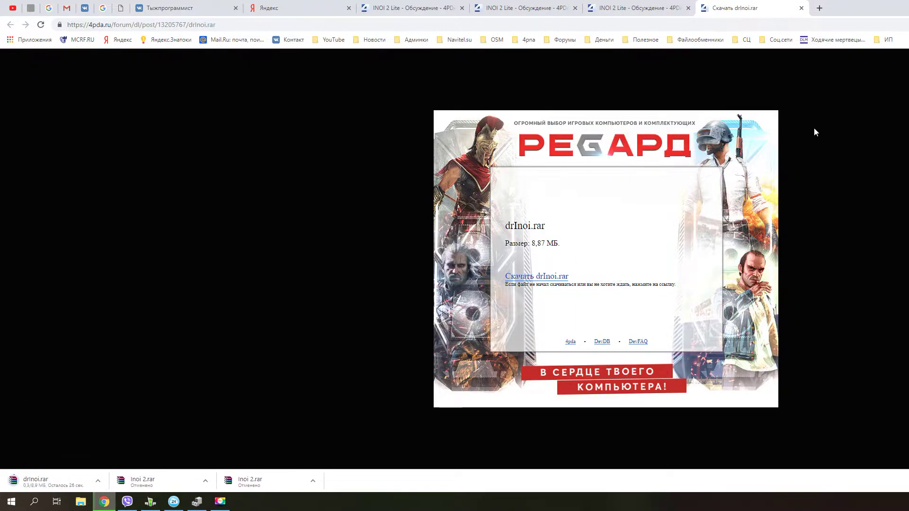
pyautogui.click(802, 8)
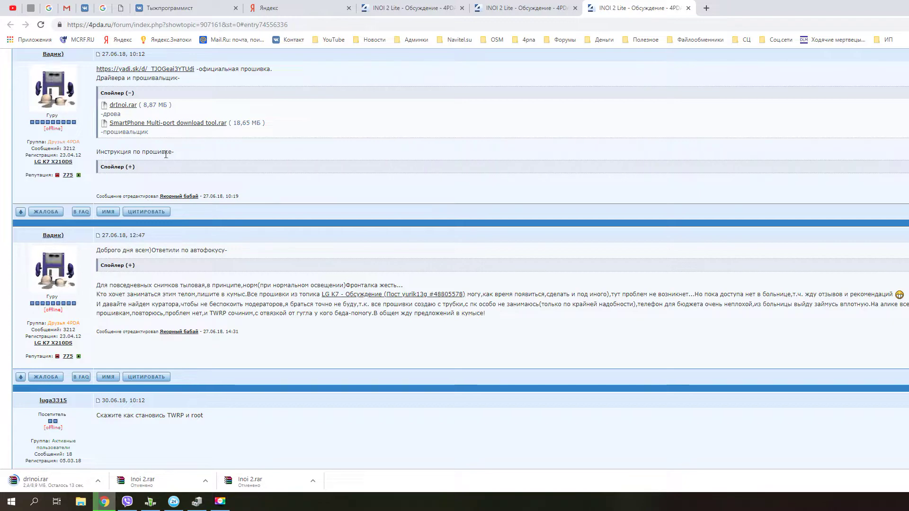
pyautogui.click(157, 124)
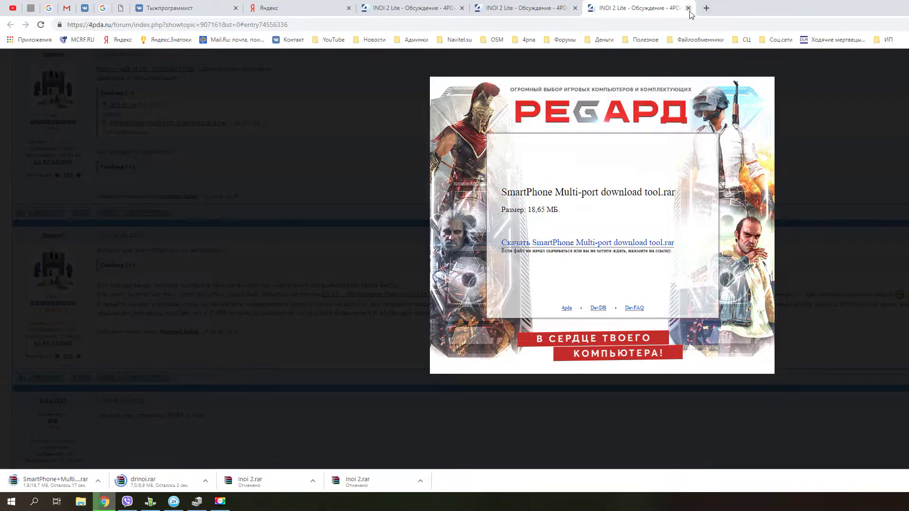
pyautogui.click(688, 8)
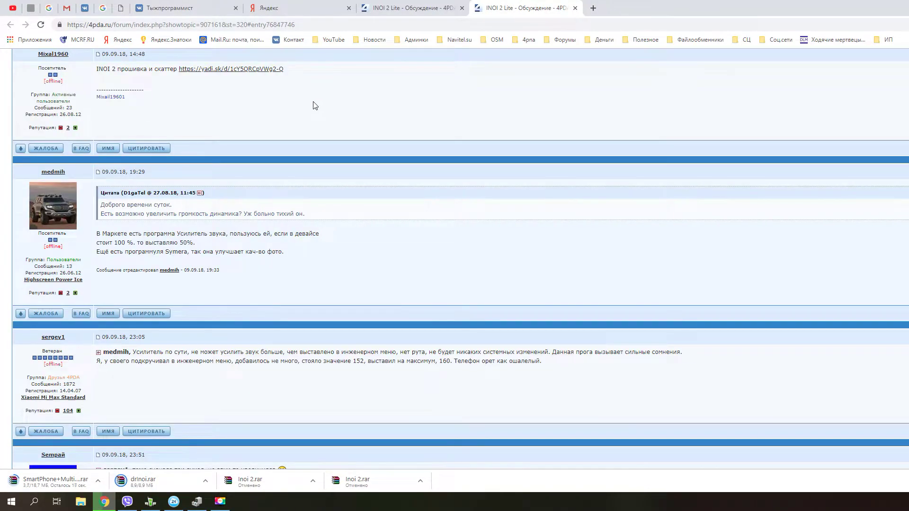
# - Open the INOI 2 Lite.pdf flashing guide from the instruction spoiler in the official firmware post
pyautogui.click(412, 8)
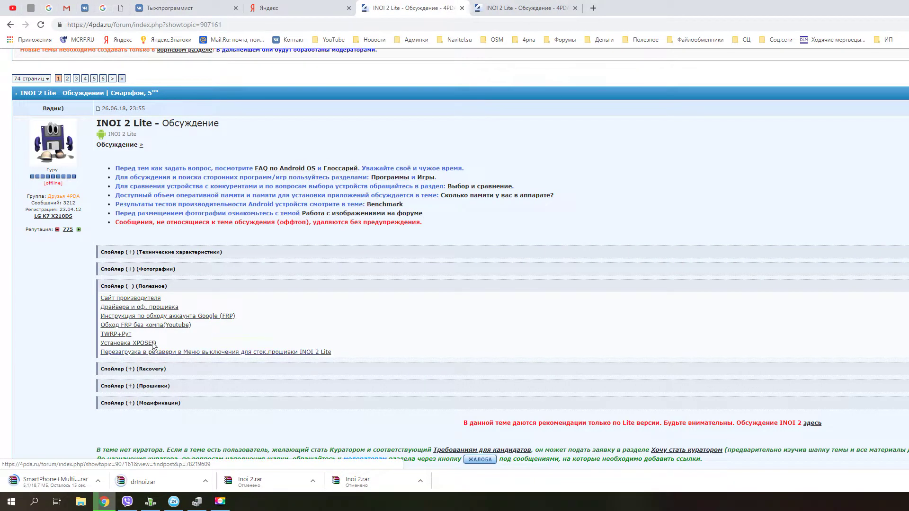
pyautogui.click(153, 344)
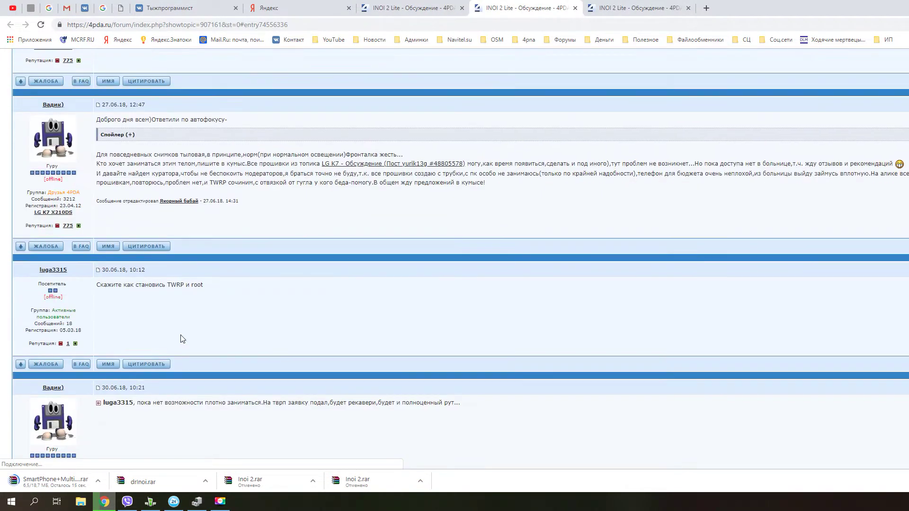
pyautogui.scroll(6, 180, 339)
pyautogui.click(147, 318)
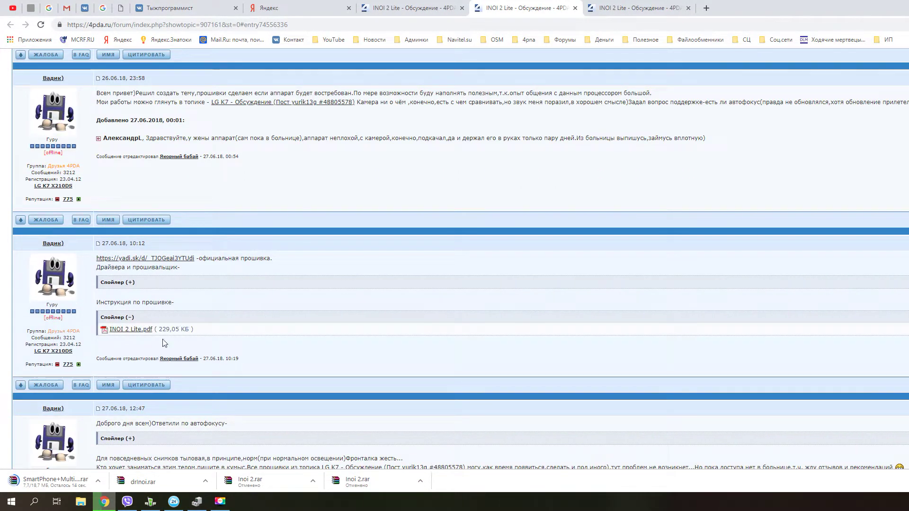
pyautogui.click(135, 329)
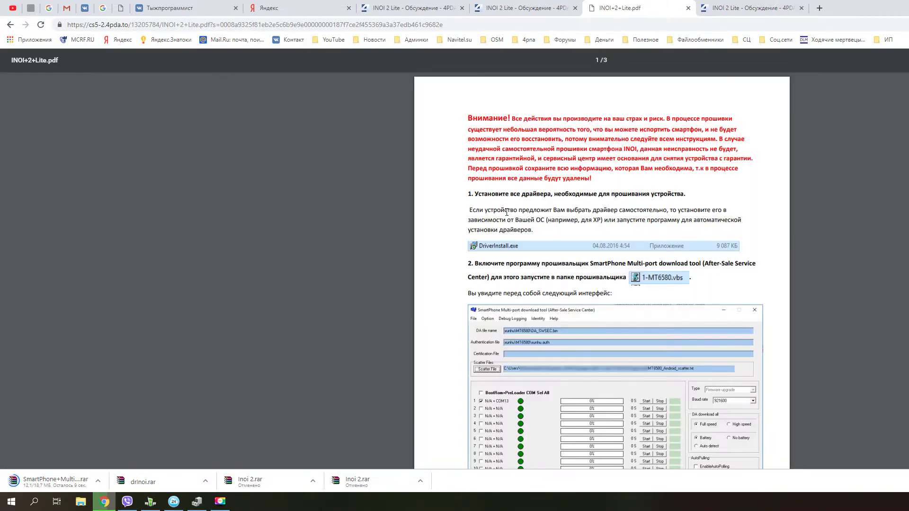
# - Read through the PDF flashing guide, examining the driver, scatter file, scan and firmware download stages
pyautogui.scroll(-3, 508, 211)
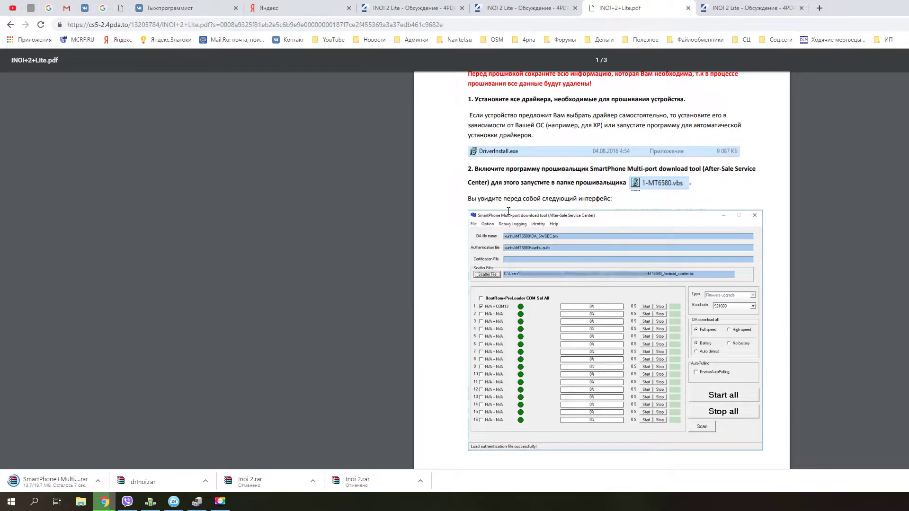
pyautogui.scroll(-8, 508, 211)
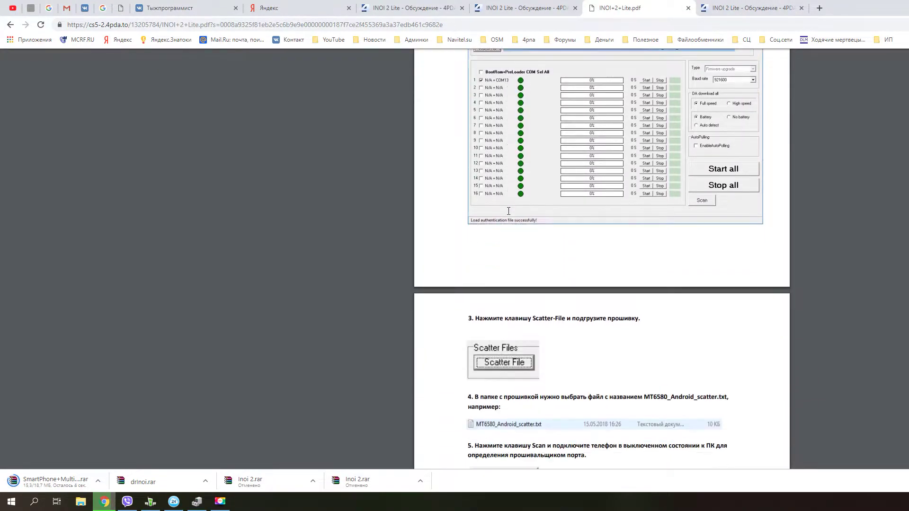
pyautogui.scroll(-10, 508, 211)
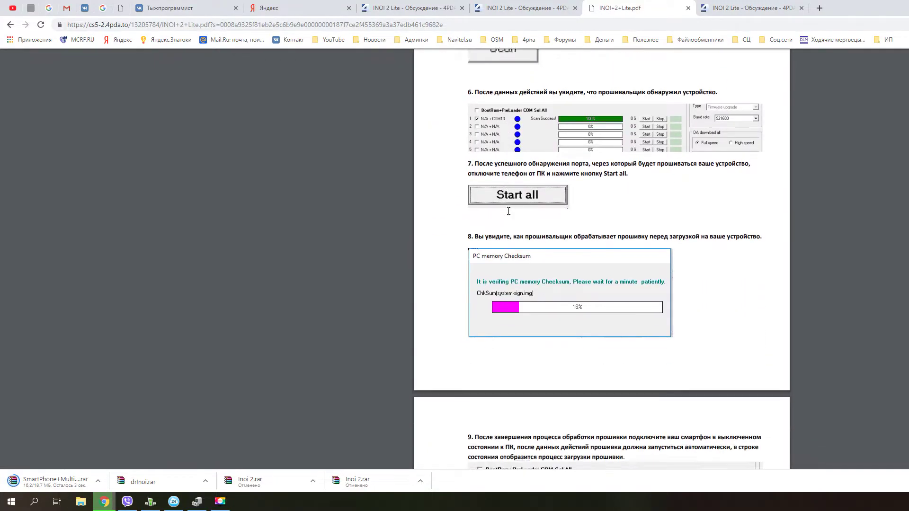
pyautogui.scroll(-6, 508, 211)
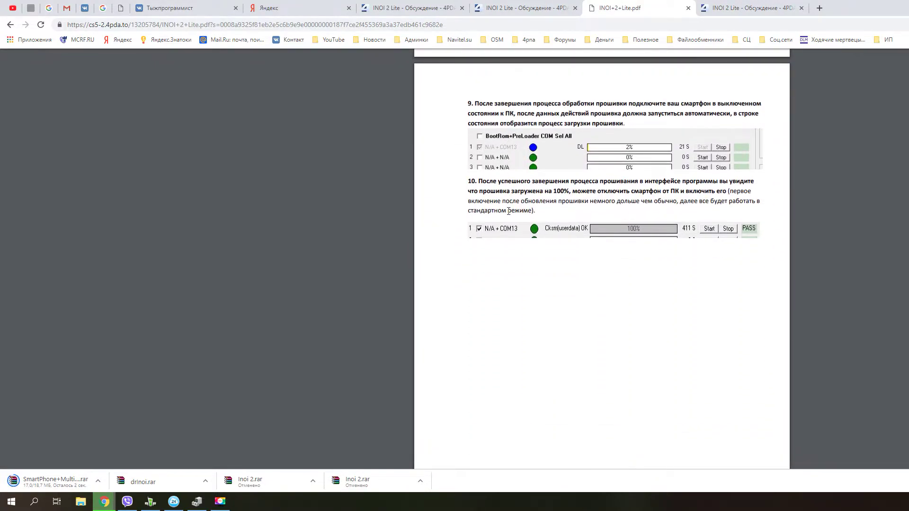
pyautogui.scroll(2, 508, 211)
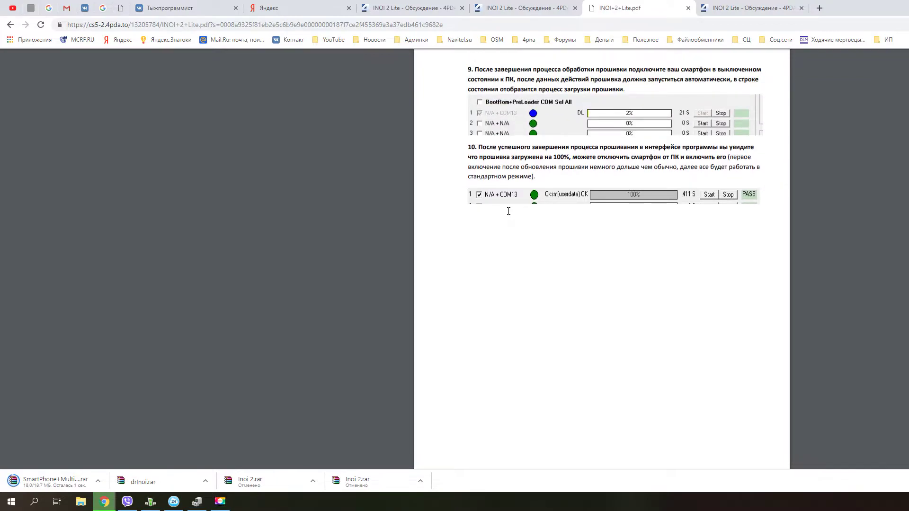
pyautogui.scroll(15, 509, 212)
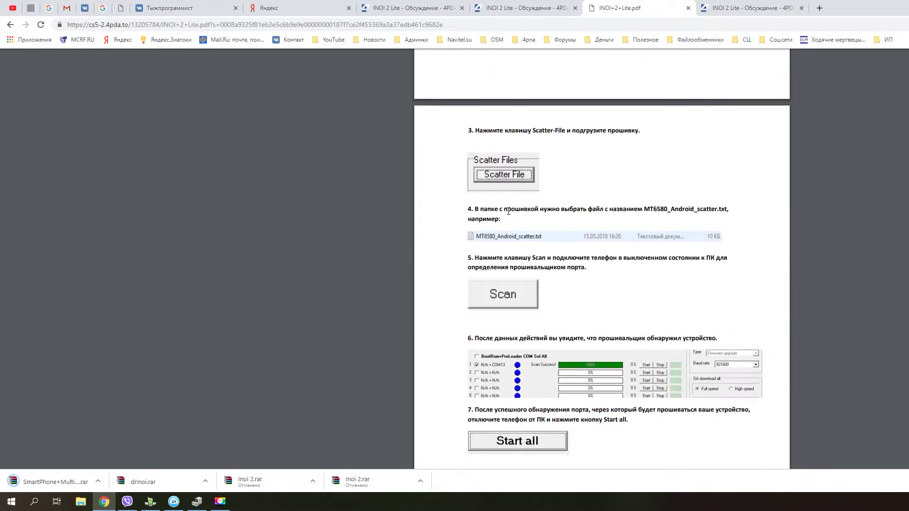
pyautogui.scroll(8, 509, 211)
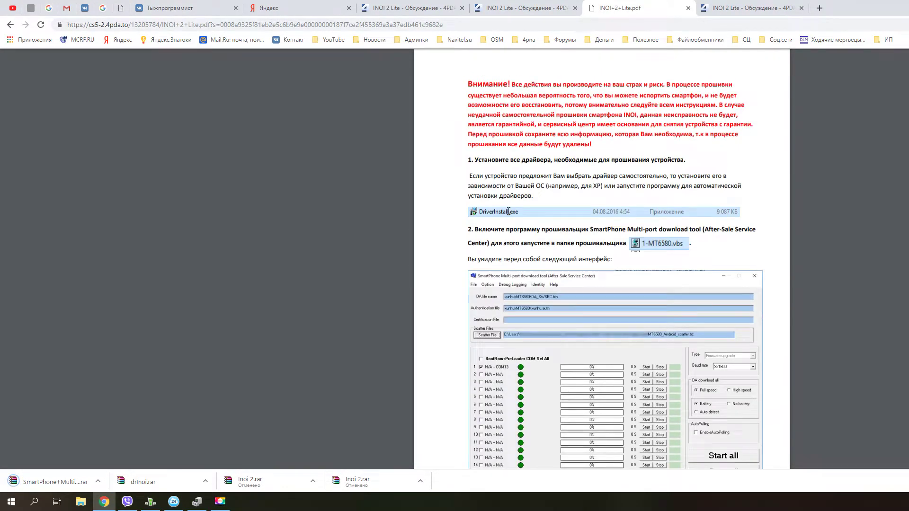
pyautogui.scroll(1, 602, 224)
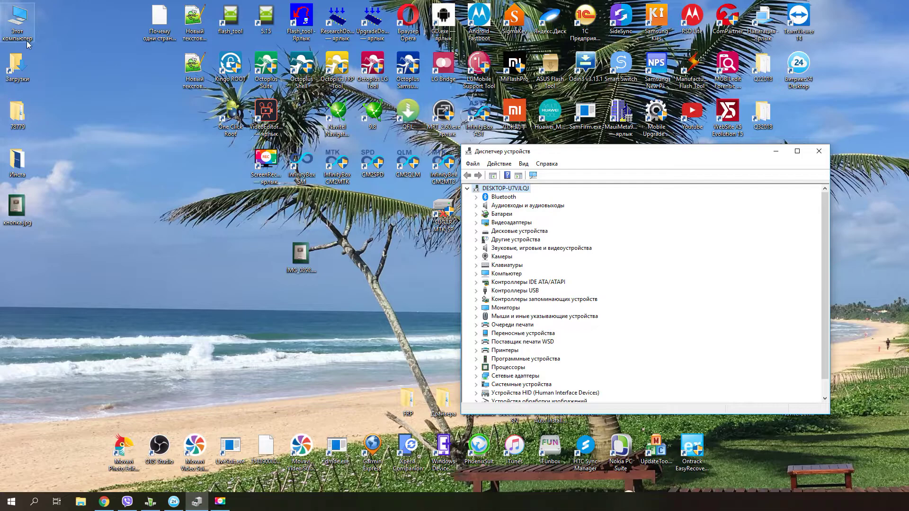
# - Open folder 1 on local disk C: in File Explorer and reposition its window to receive files
pyautogui.doubleClick(21, 29)
pyautogui.click(689, 318)
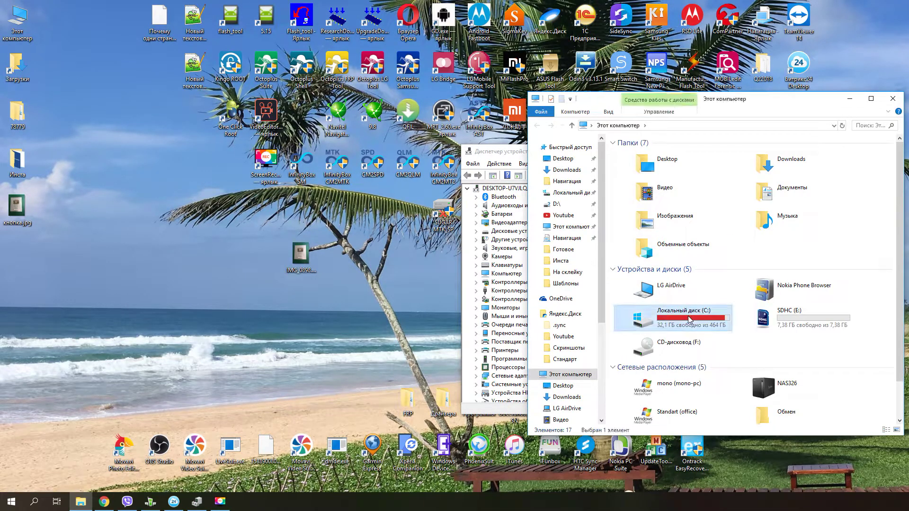
pyautogui.doubleClick(689, 318)
pyautogui.doubleClick(640, 183)
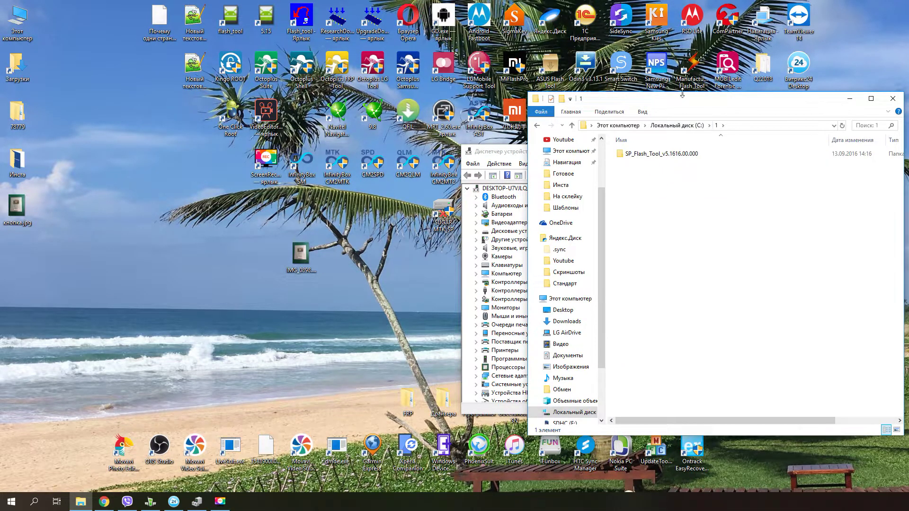
pyautogui.moveTo(683, 94); pyautogui.dragTo(398, 123)
pyautogui.rightClick(372, 184)
pyautogui.click(348, 208)
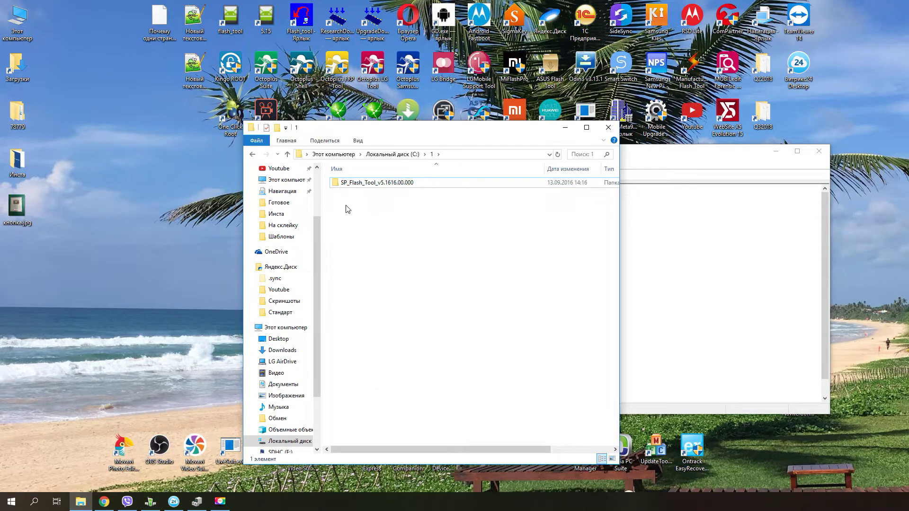
# - Extract the folders from the downloaded drInoi.rar and SmartPhone Multi-port download tool.rar archives into C:\1
pyautogui.click(104, 502)
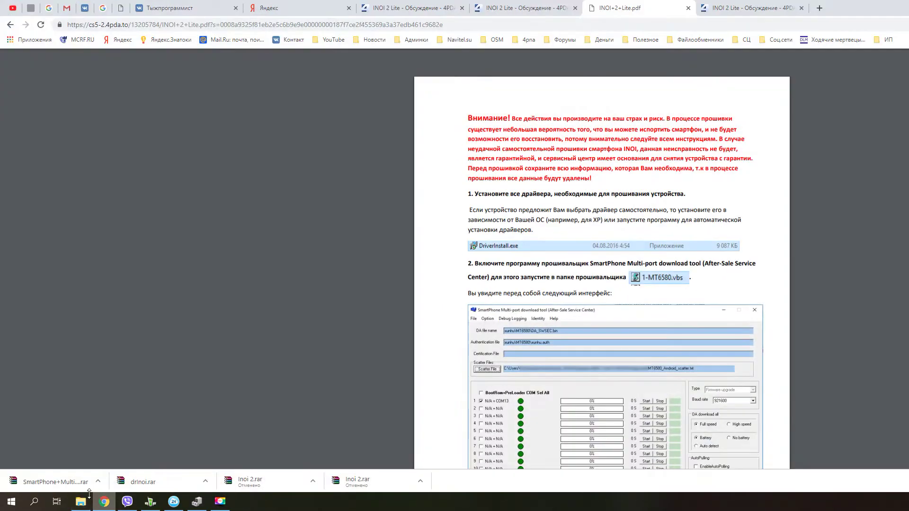
pyautogui.click(55, 482)
pyautogui.click(161, 482)
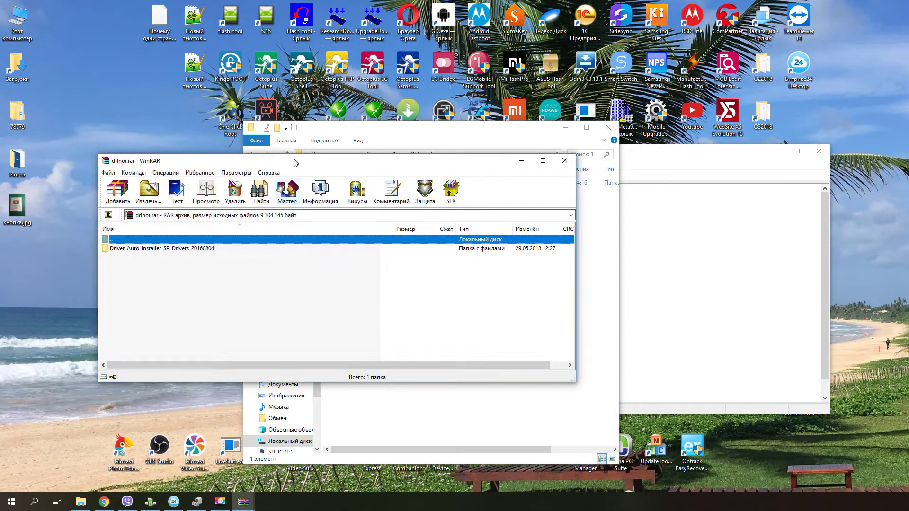
pyautogui.moveTo(291, 158); pyautogui.dragTo(723, 252)
pyautogui.moveTo(560, 339); pyautogui.dragTo(329, 306)
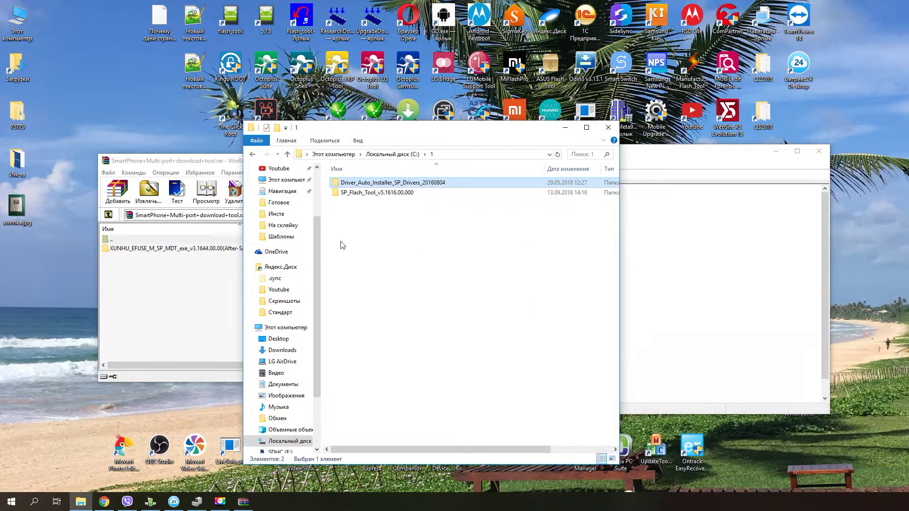
pyautogui.moveTo(165, 253); pyautogui.dragTo(360, 313)
pyautogui.moveTo(394, 409); pyautogui.dragTo(395, 409)
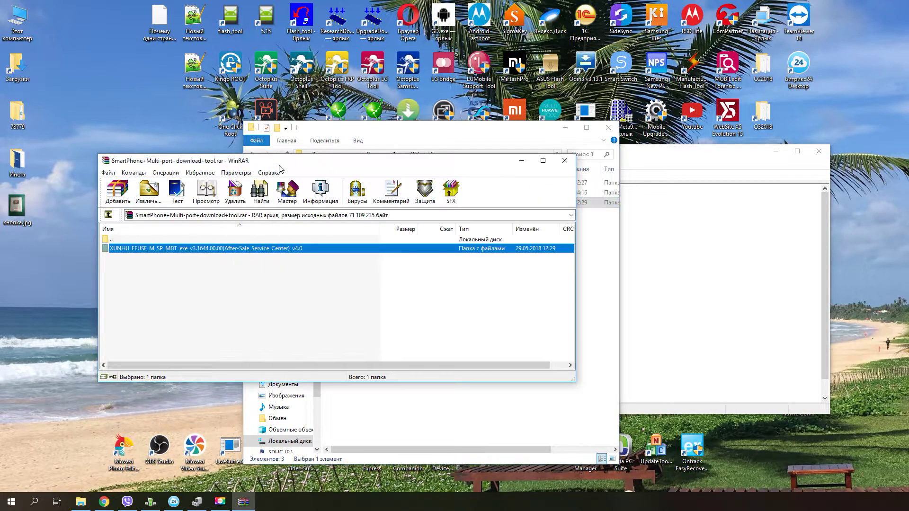
pyautogui.click(565, 158)
# - Launch the SmartPhone Multi-port download tool by running 1-MT6580.vbs from the extracted XUNHU_EFUSE_M_SP_MDT_exe folder
pyautogui.doubleClick(368, 184)
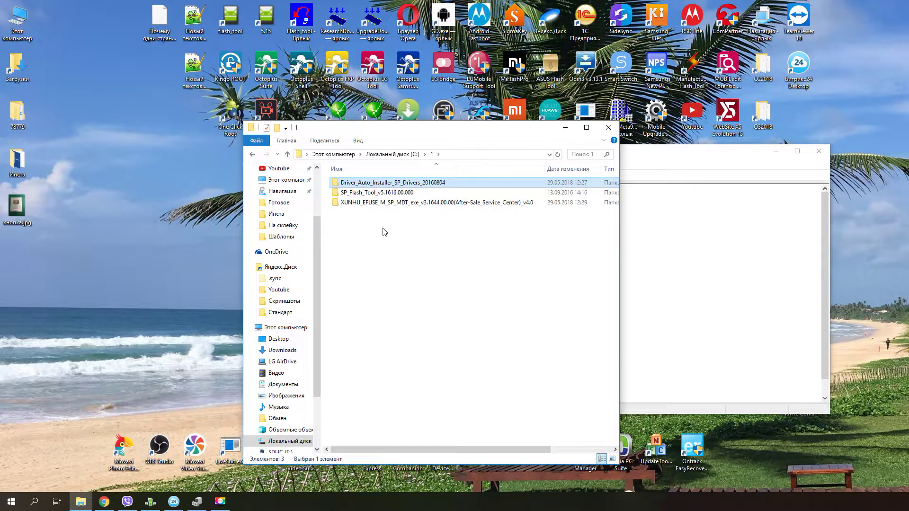
pyautogui.doubleClick(371, 203)
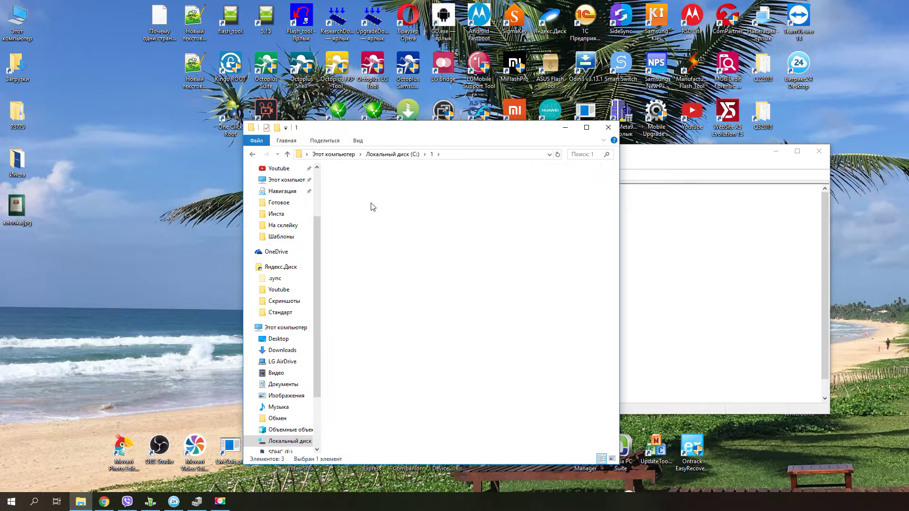
pyautogui.scroll(-8, 356, 332)
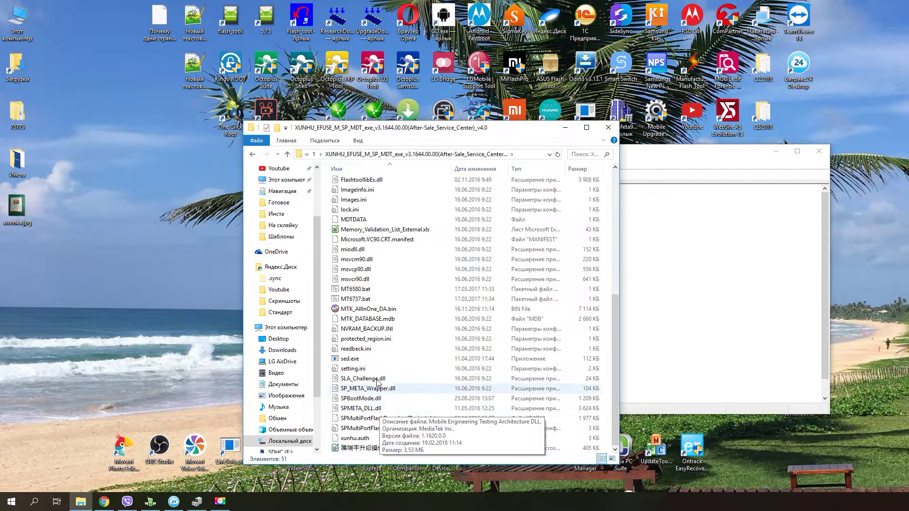
pyautogui.scroll(8, 360, 395)
pyautogui.click(371, 213)
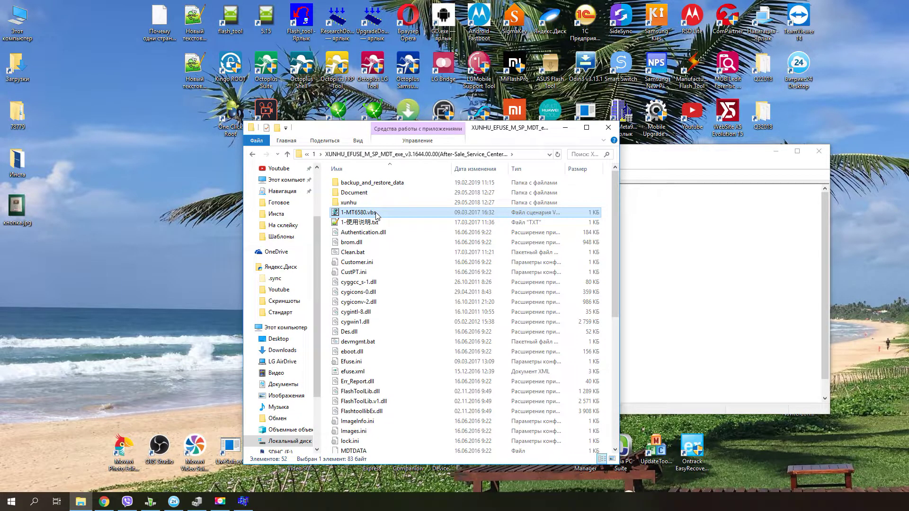
pyautogui.click(632, 264)
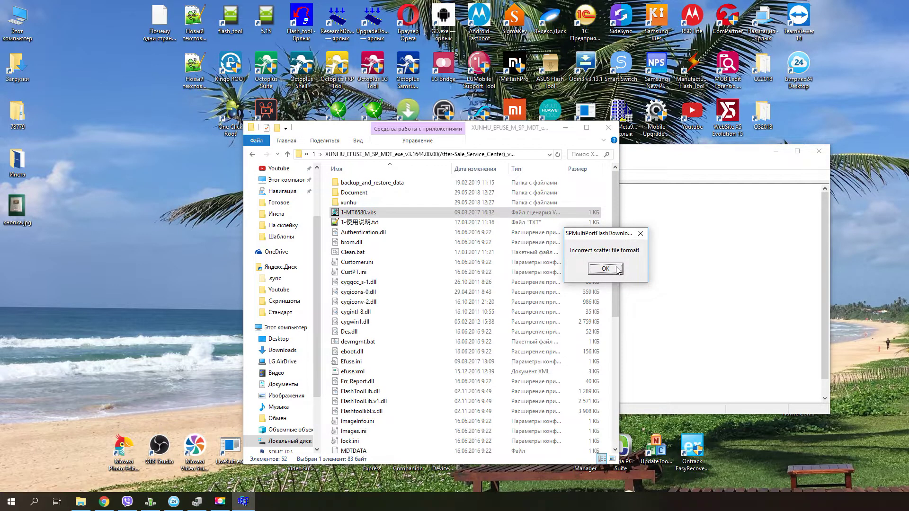
pyautogui.click(617, 269)
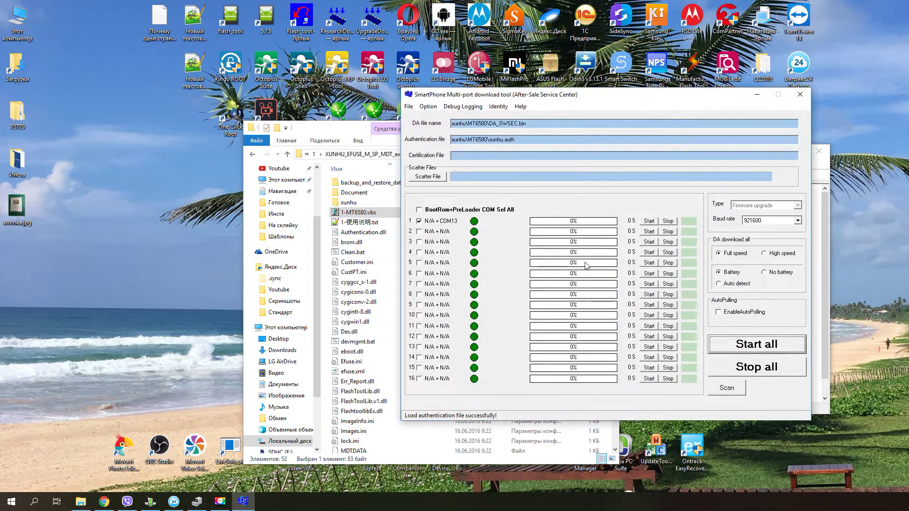
# - Try to load 1-使用说明.txt from the XUNHU_EFUSE_M_SP_MDT_exe folder as the scatter file
pyautogui.click(429, 177)
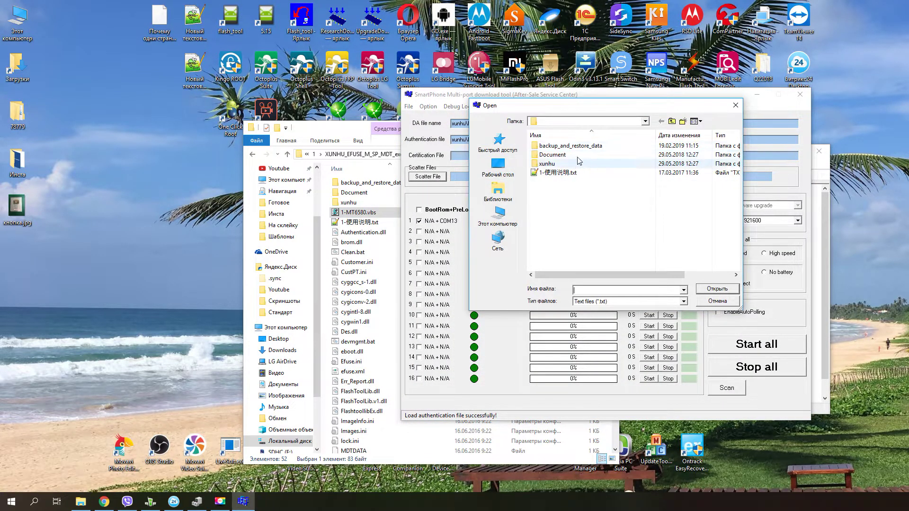
pyautogui.click(673, 122)
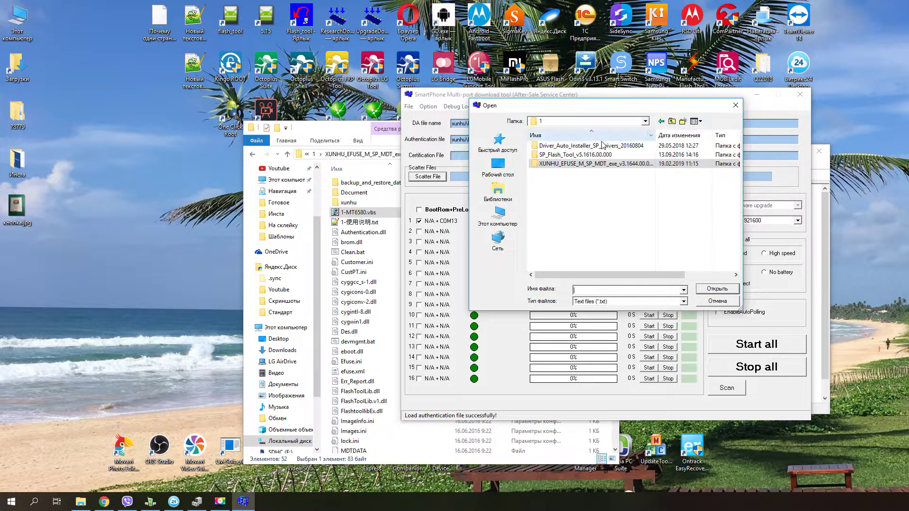
pyautogui.doubleClick(562, 164)
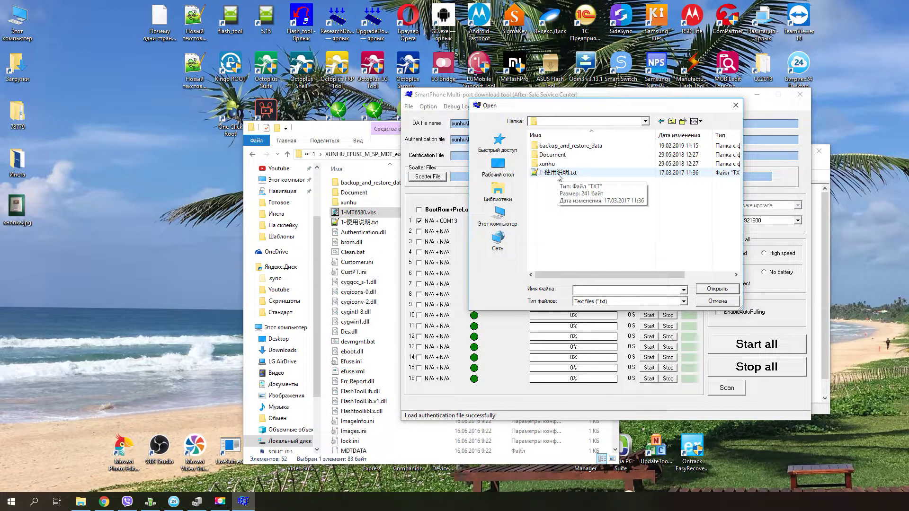
pyautogui.doubleClick(558, 173)
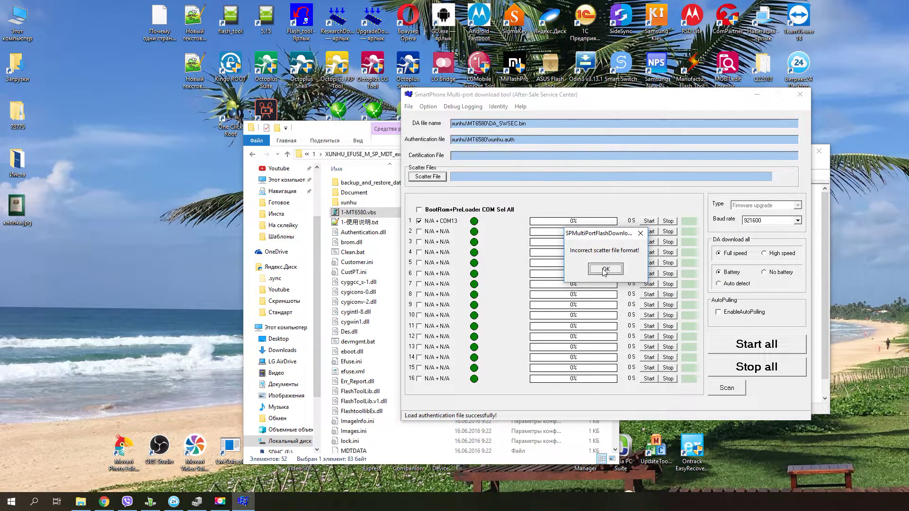
pyautogui.click(605, 270)
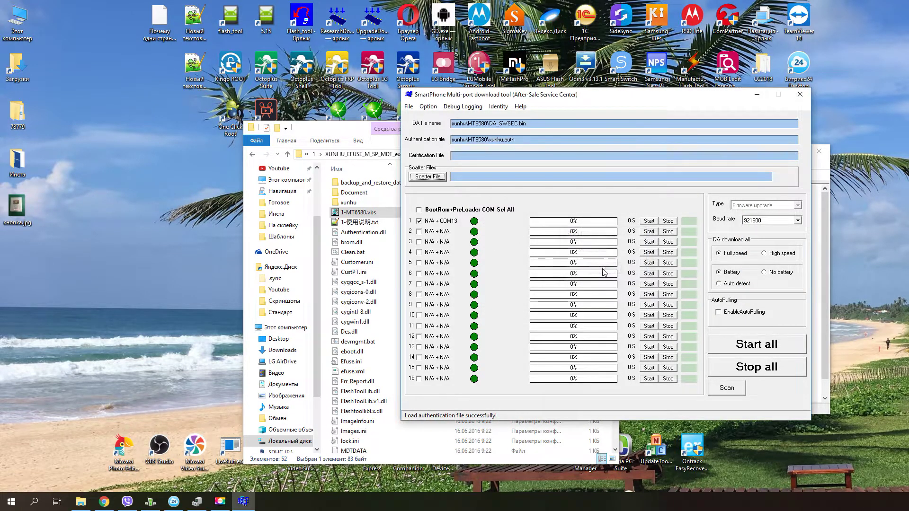
# - Show C:\1 in File Explorer and open INOI 2 Lite.rar from the Архивы folder in Downloads
pyautogui.click(315, 154)
pyautogui.click(104, 501)
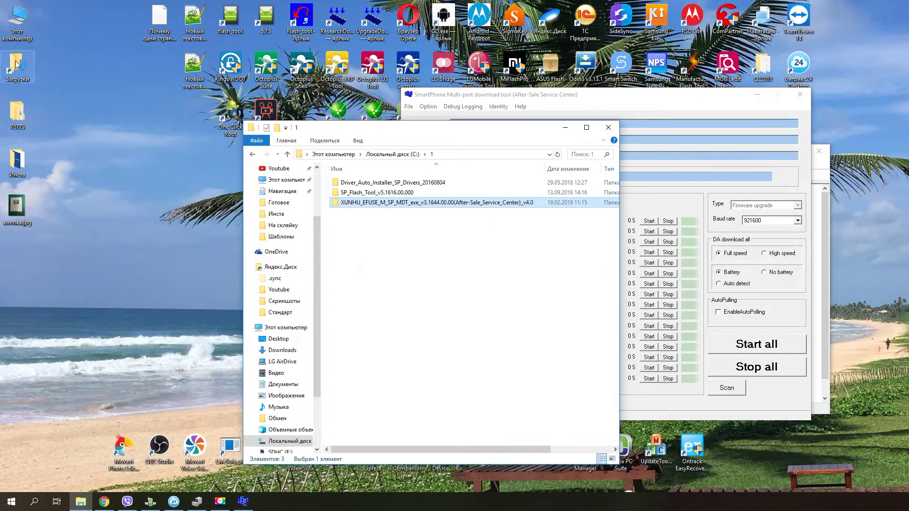
pyautogui.doubleClick(17, 64)
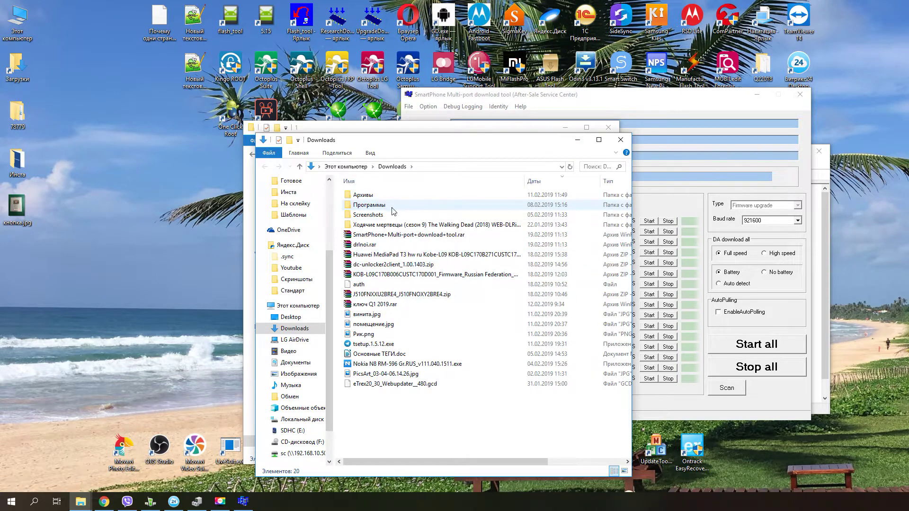
pyautogui.doubleClick(381, 199)
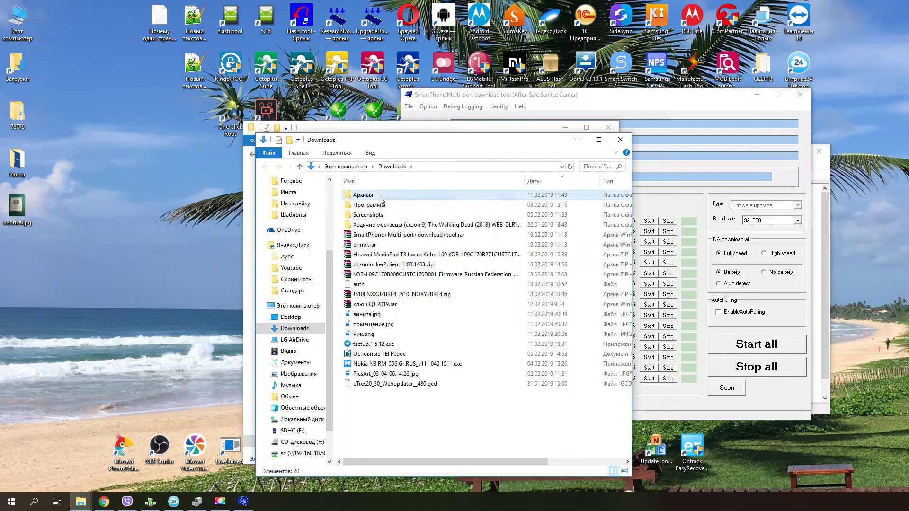
pyautogui.doubleClick(381, 196)
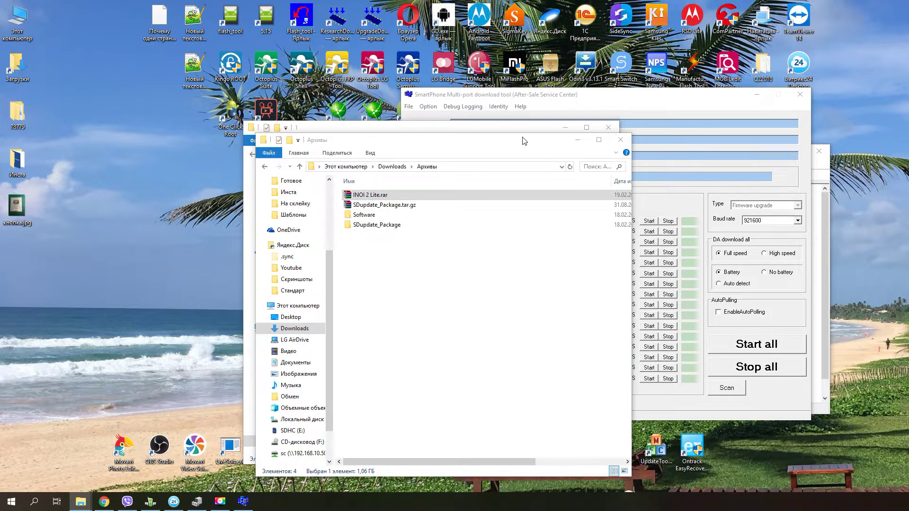
# - Extract the T960W_V1_M_TYC_GM50C8_V09_20180515_SIGN (1) folder from INOI 2 Lite.rar into C:\1, arranging the windows for the transfer
pyautogui.moveTo(463, 142); pyautogui.dragTo(778, 145)
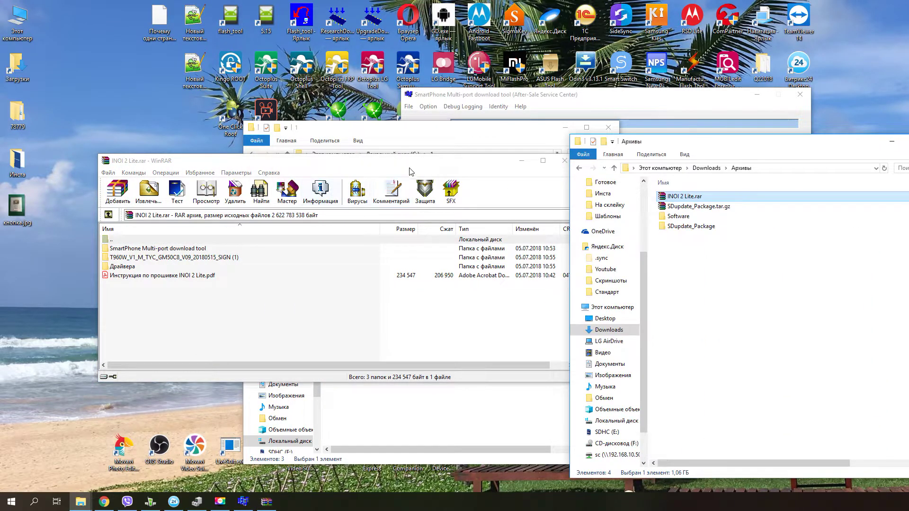
pyautogui.moveTo(362, 167); pyautogui.dragTo(679, 222)
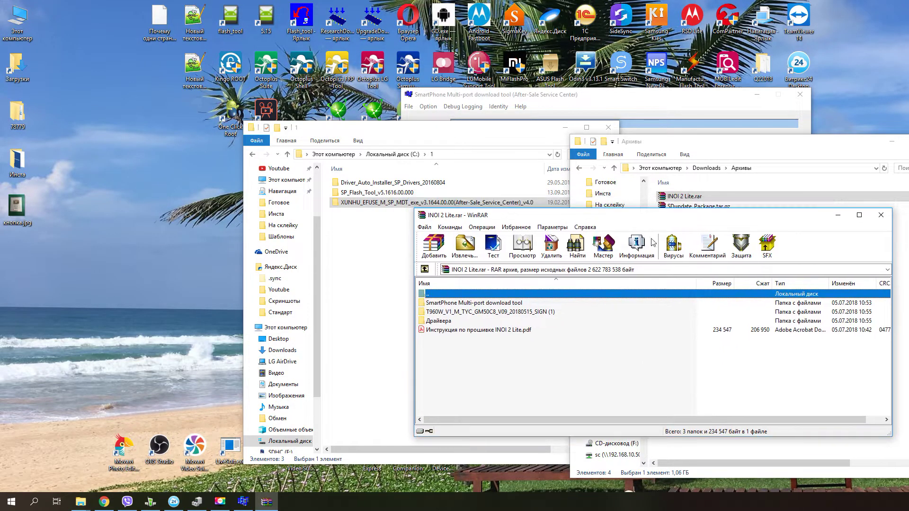
pyautogui.click(469, 312)
pyautogui.moveTo(355, 301); pyautogui.dragTo(355, 302)
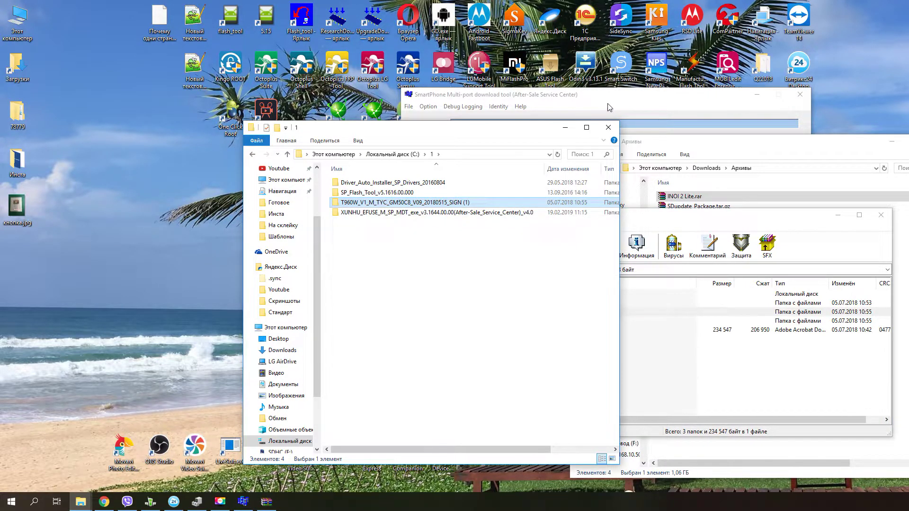
# - Load MT6580_Android_scatter.txt from C:\1\T960W_V1_M_TYC_GM50C8_V09_20180515_SIGN (1) as the scatter file in the SmartPhone Multi-port download tool
pyautogui.click(617, 121)
pyautogui.click(440, 180)
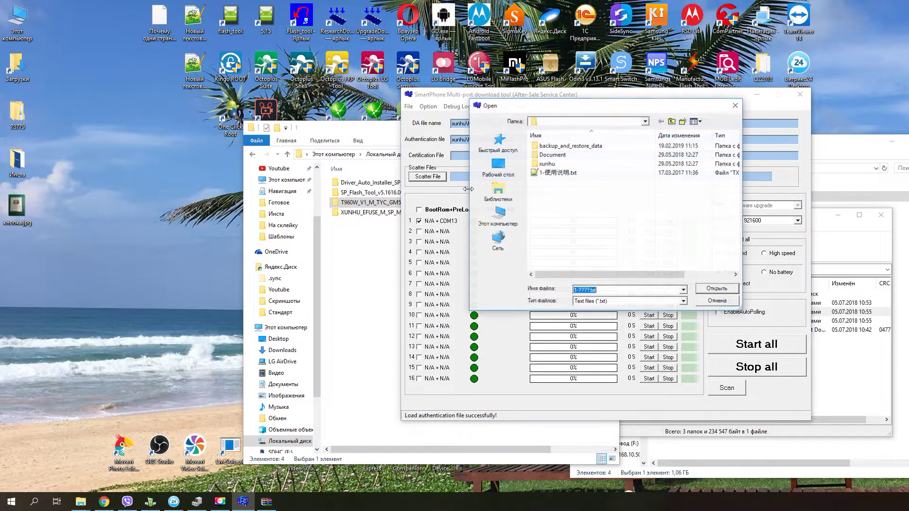
pyautogui.click(672, 121)
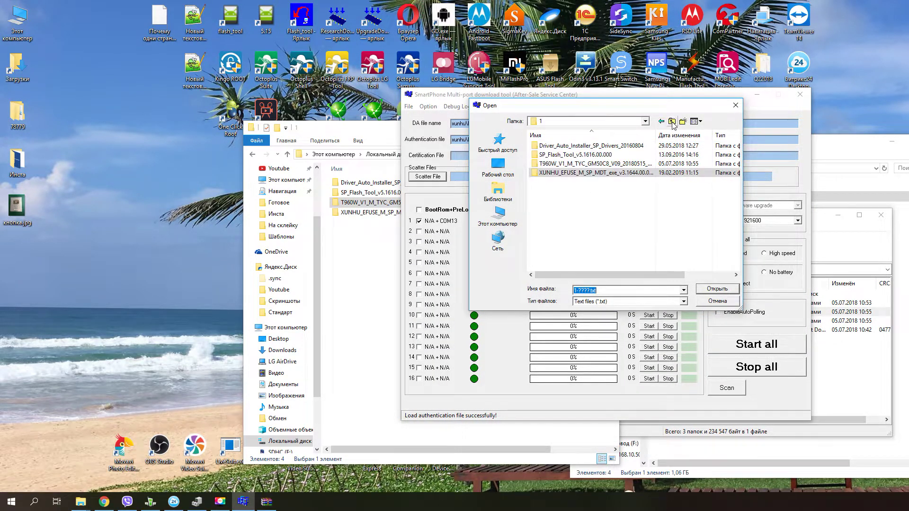
pyautogui.doubleClick(587, 164)
pyautogui.doubleClick(561, 156)
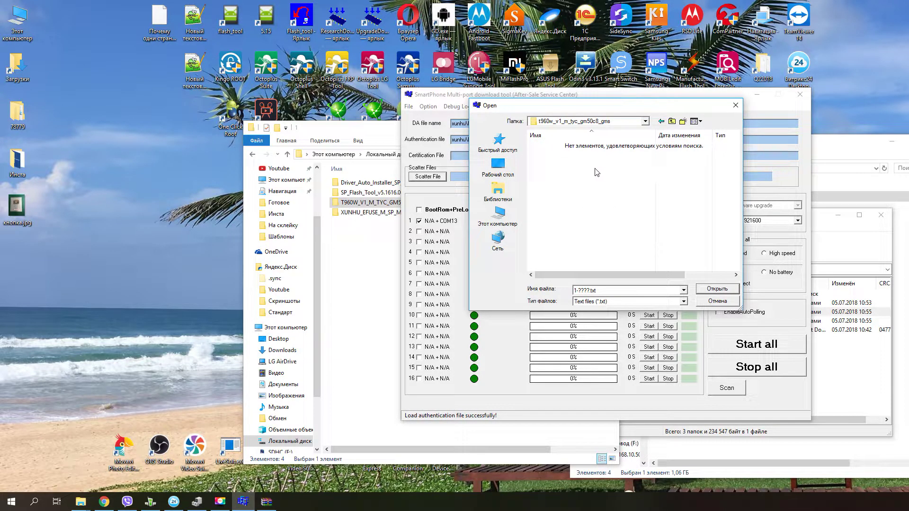
pyautogui.click(620, 299)
pyautogui.click(613, 318)
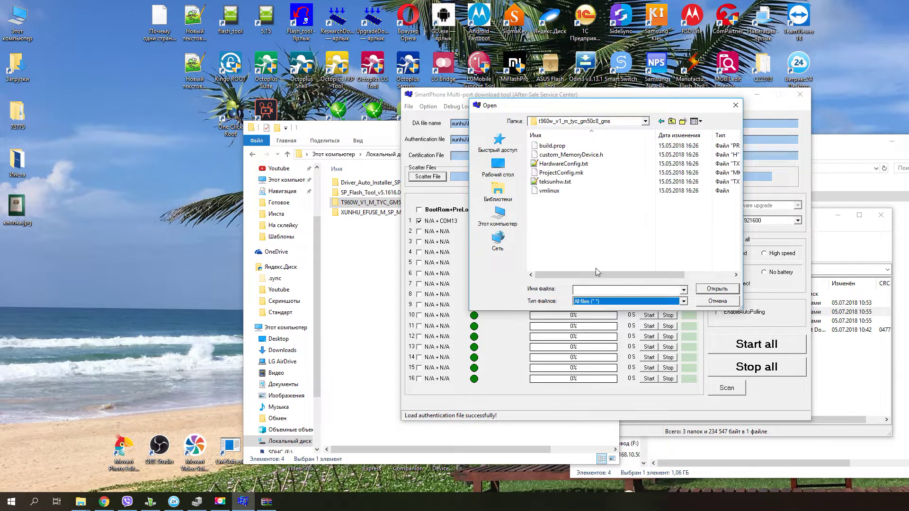
pyautogui.click(673, 122)
pyautogui.scroll(-3, 564, 213)
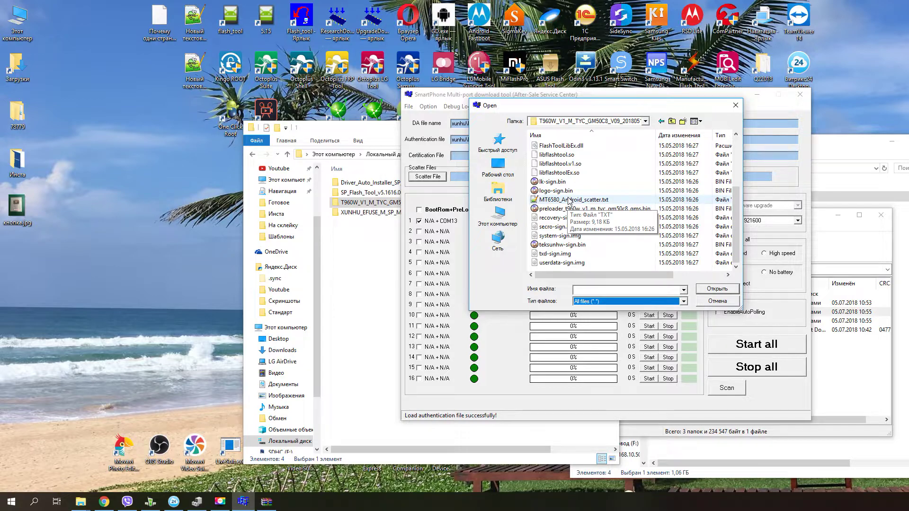
pyautogui.doubleClick(568, 200)
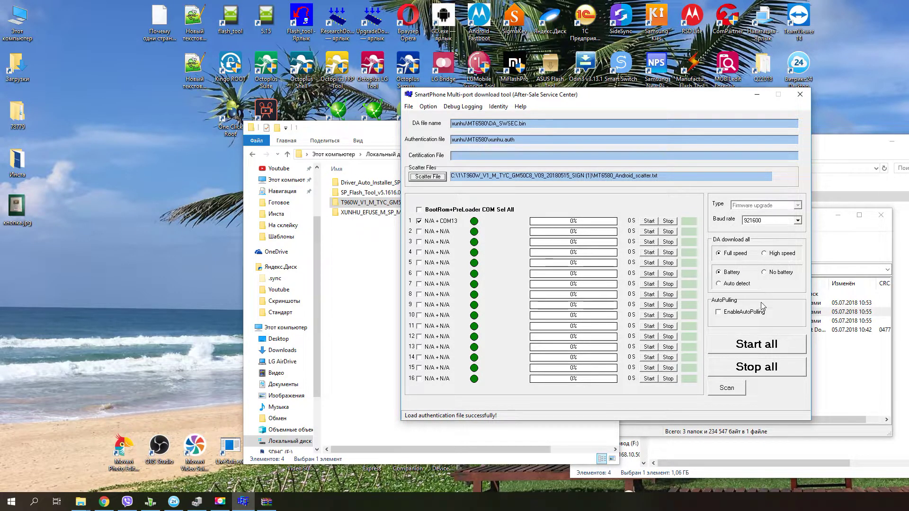
# - Start the firmware download on all ports and check the phone's MediaTek USB port in Device Manager
pyautogui.click(773, 344)
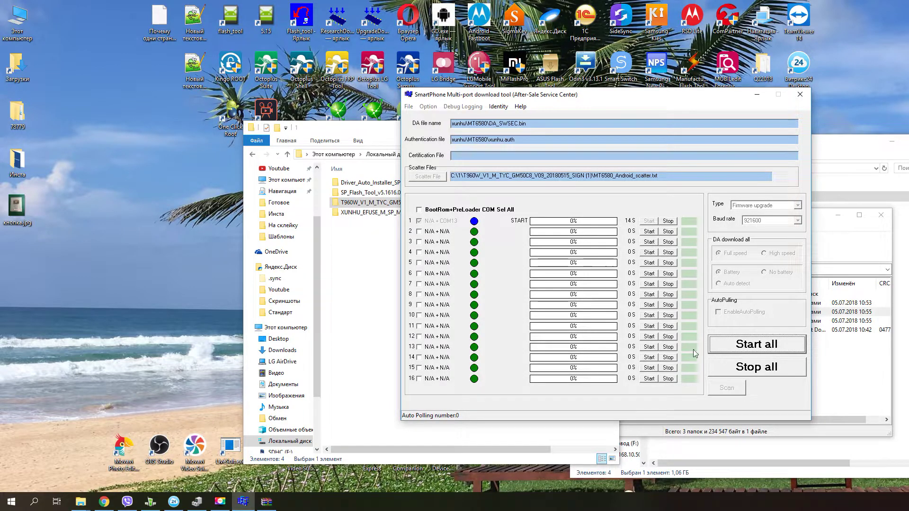
pyautogui.click(197, 501)
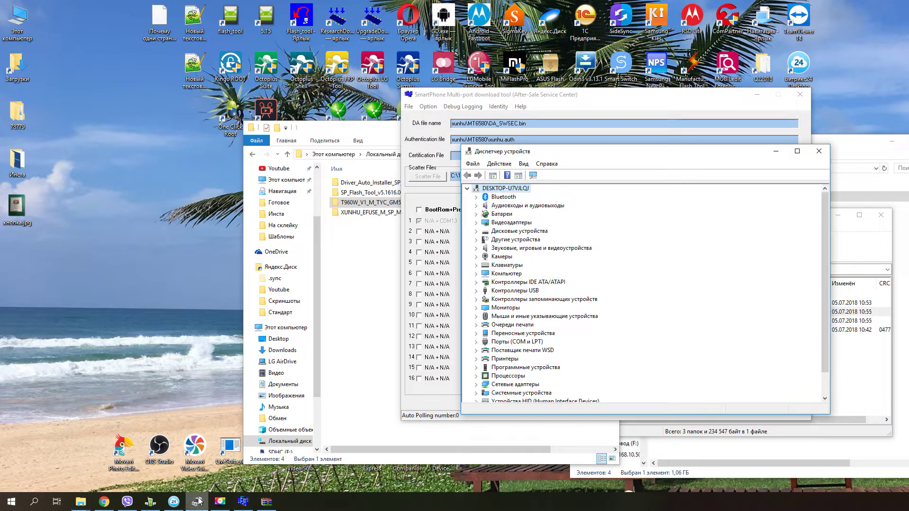
pyautogui.click(476, 350)
pyautogui.click(476, 342)
pyautogui.click(531, 351)
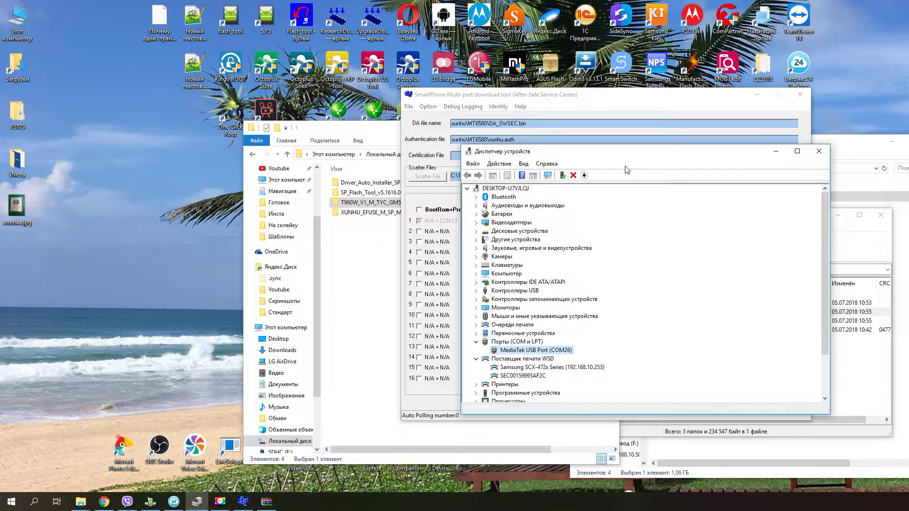
# - Stop the download running on port 1 in the SmartPhone Multi-port download tool
pyautogui.click(618, 109)
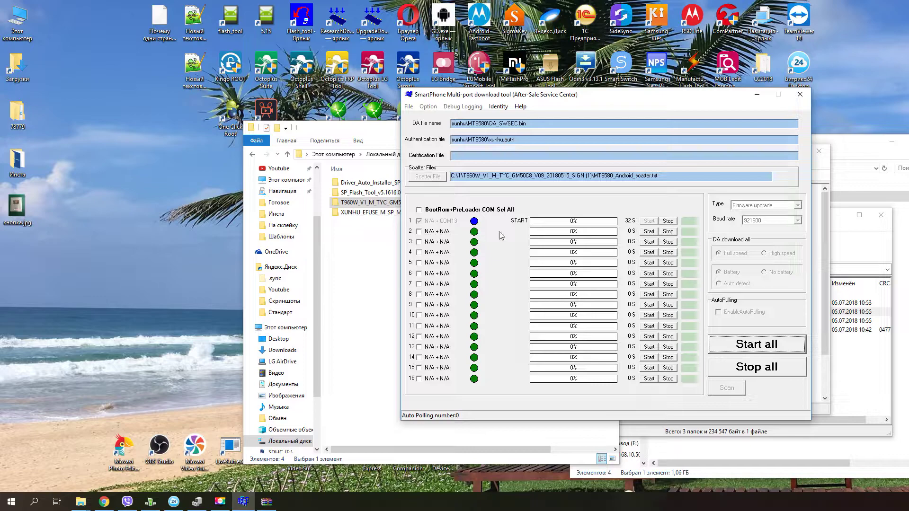
pyautogui.click(668, 221)
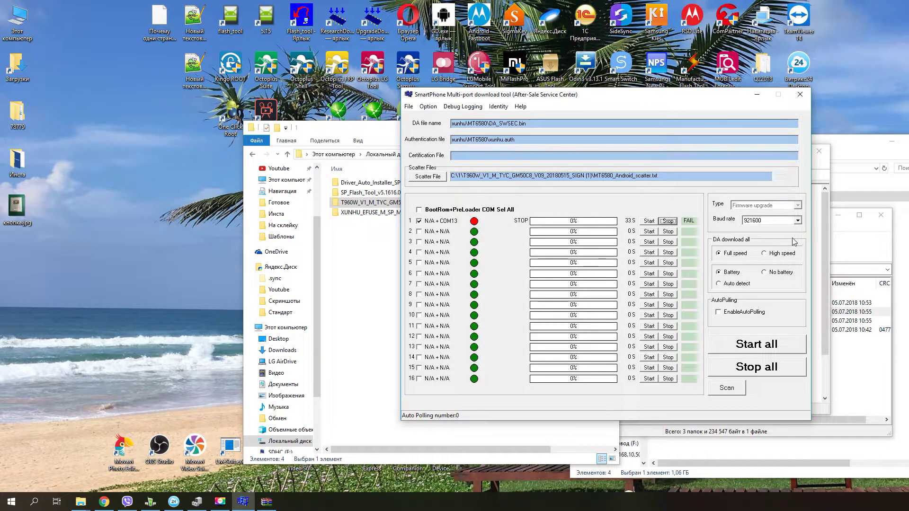
# - Change the COM port number of the MediaTek USB Port to COM10 in Device Manager
pyautogui.click(828, 249)
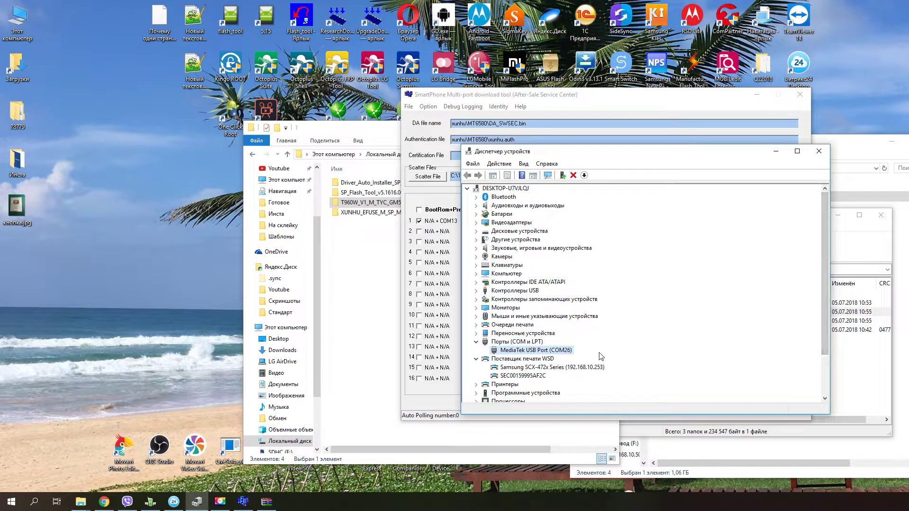
pyautogui.rightClick(560, 353)
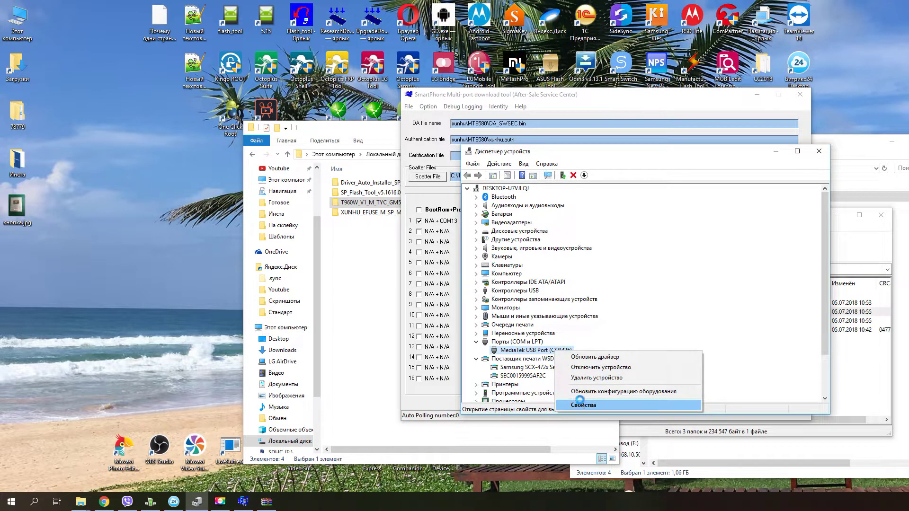
pyautogui.click(579, 403)
pyautogui.click(673, 199)
pyautogui.click(621, 199)
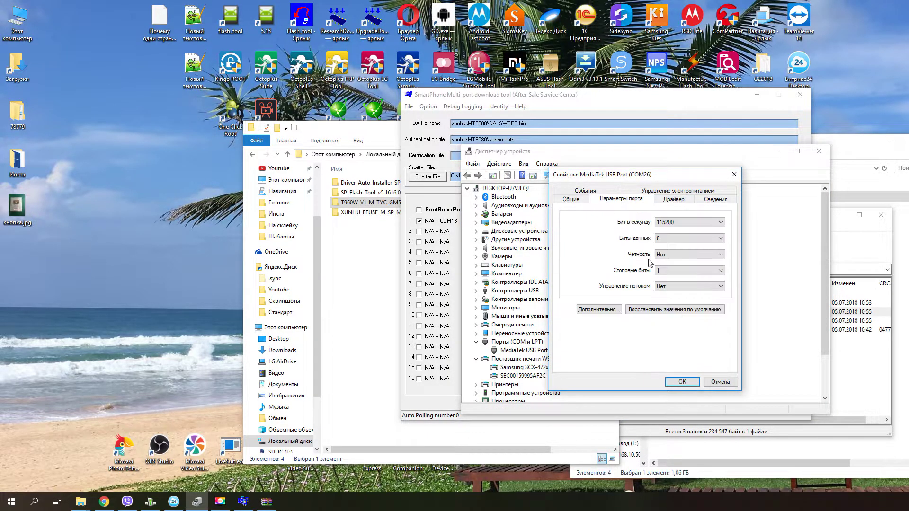
pyautogui.click(599, 310)
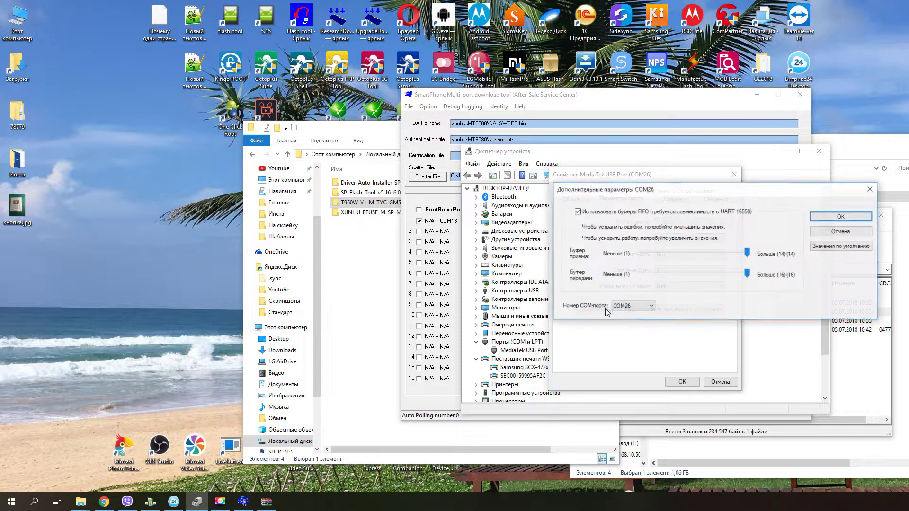
pyautogui.click(635, 306)
pyautogui.scroll(6, 636, 335)
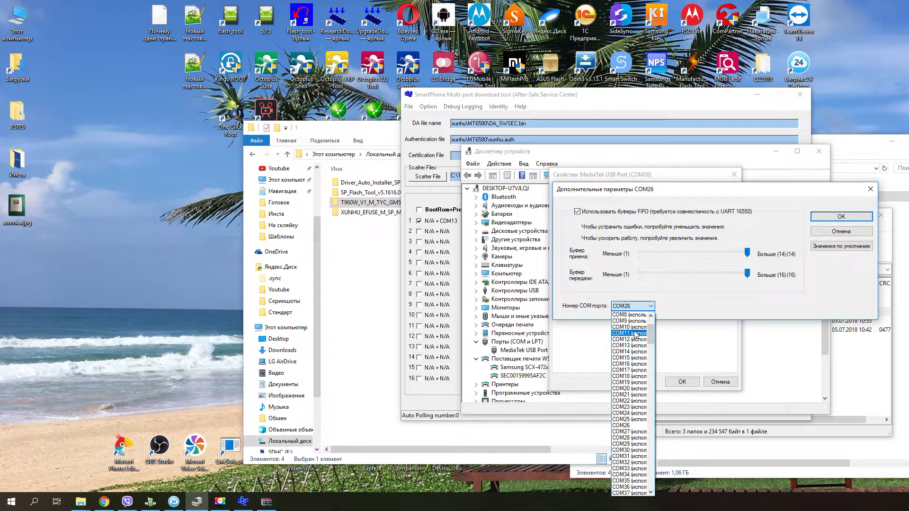
pyautogui.click(635, 331)
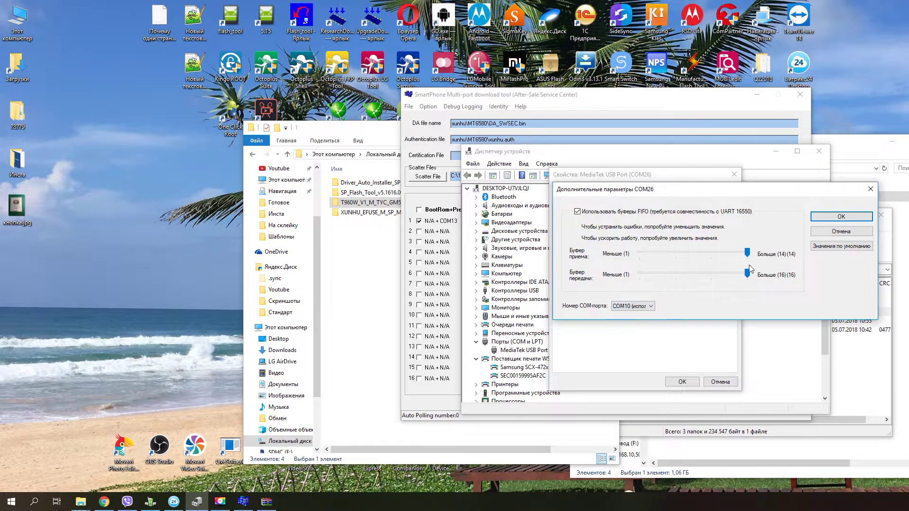
pyautogui.click(841, 217)
pyautogui.click(645, 291)
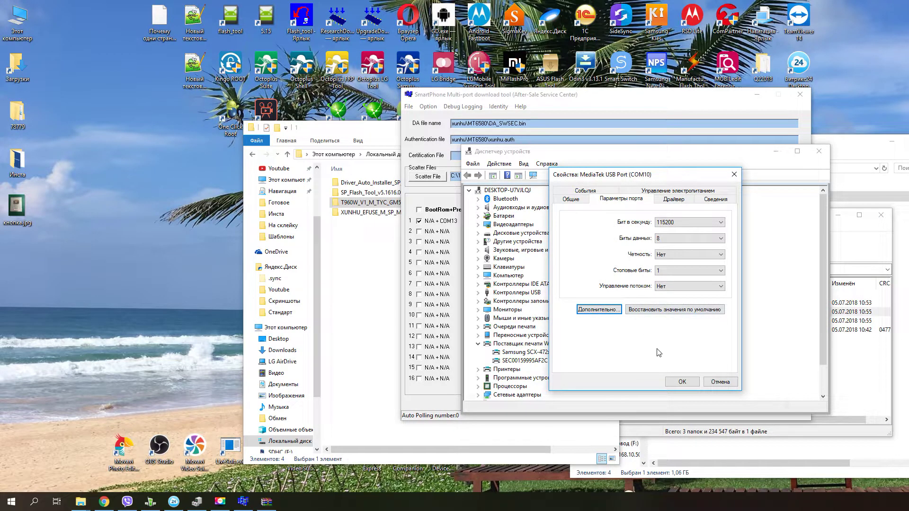
pyautogui.click(676, 382)
# - Start the firmware download on all ports again in the SmartPhone Multi-port download tool
pyautogui.click(650, 106)
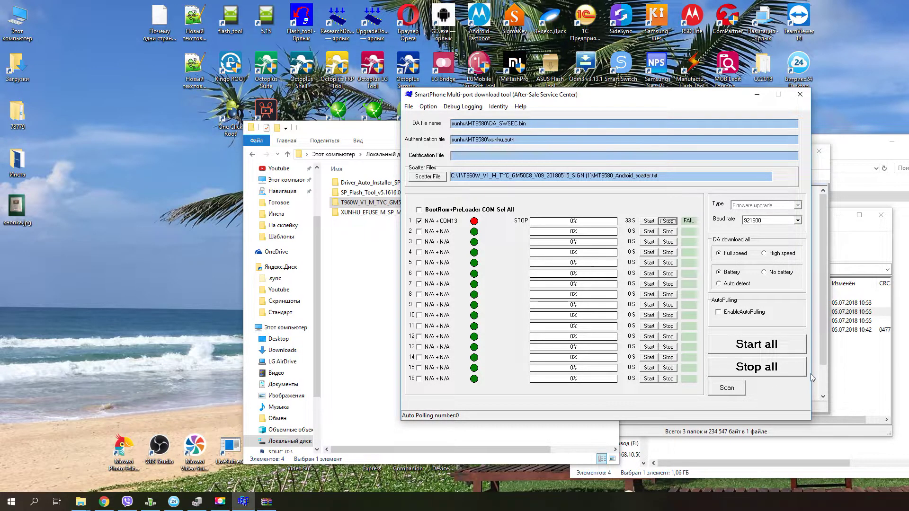
pyautogui.click(794, 348)
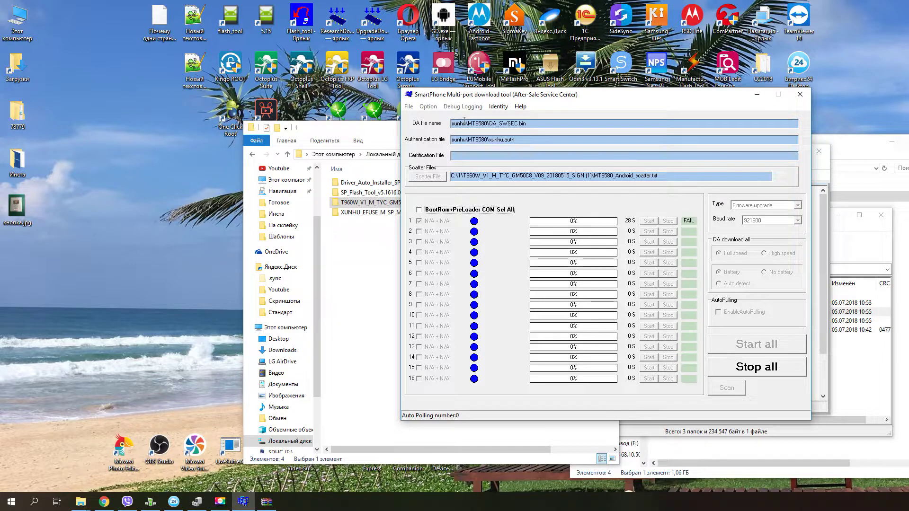
# - Examine the DA file and authentication file paths loaded in the download tool
pyautogui.moveTo(469, 126); pyautogui.dragTo(531, 124)
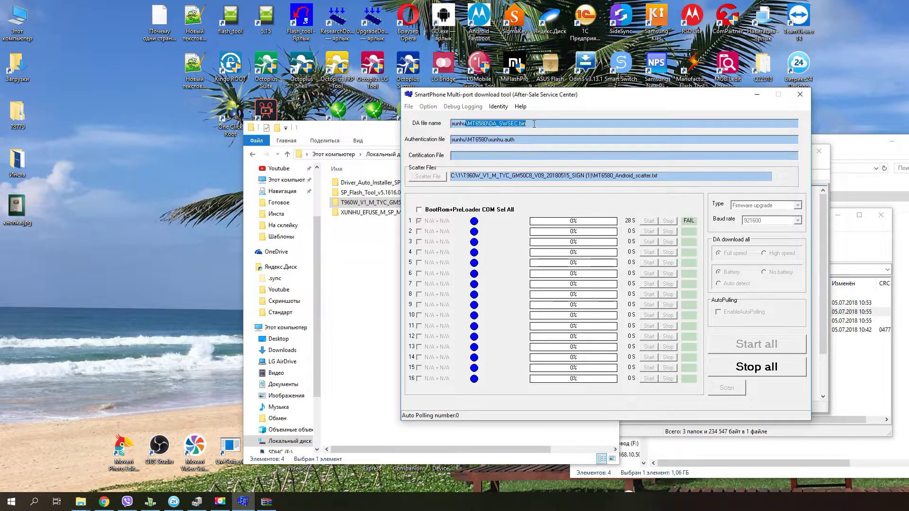
pyautogui.click(534, 124)
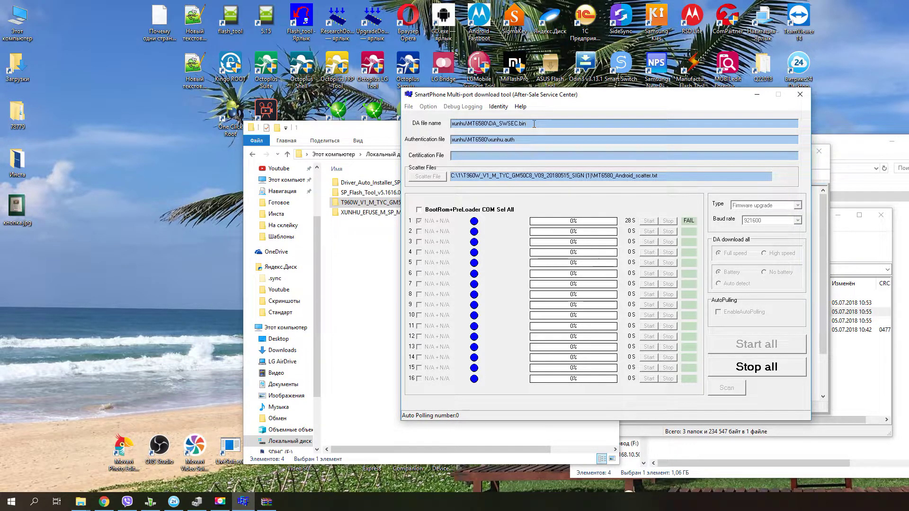
pyautogui.click(517, 140)
pyautogui.moveTo(518, 140); pyautogui.dragTo(451, 140)
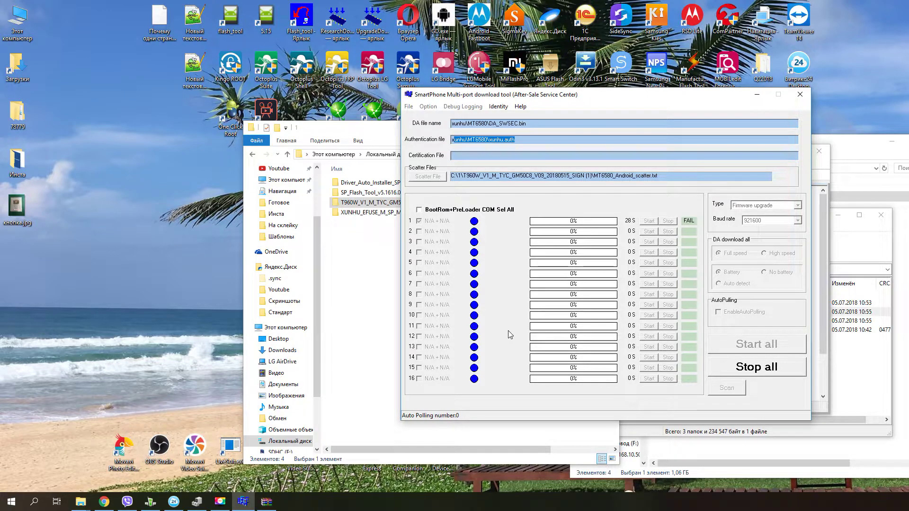
# - Stop the downloads on all ports and start the firmware download on all ports again
pyautogui.click(737, 366)
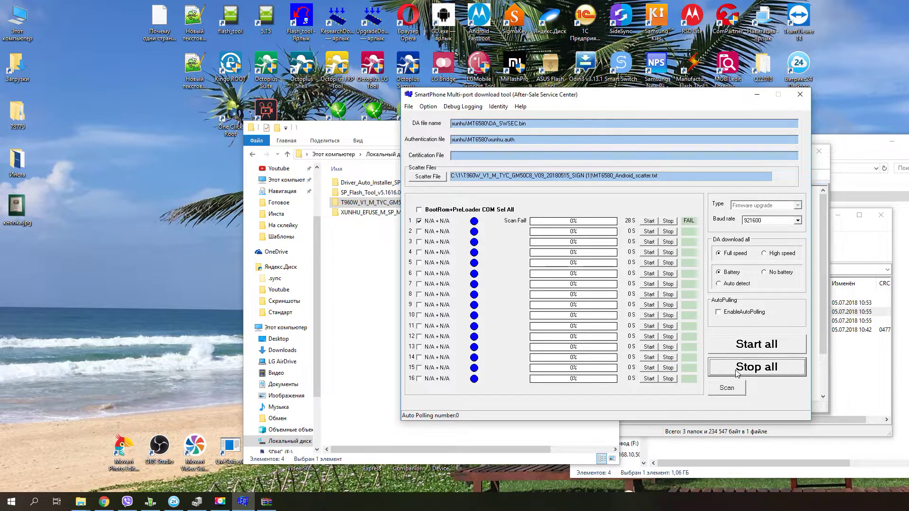
pyautogui.click(760, 346)
pyautogui.click(661, 287)
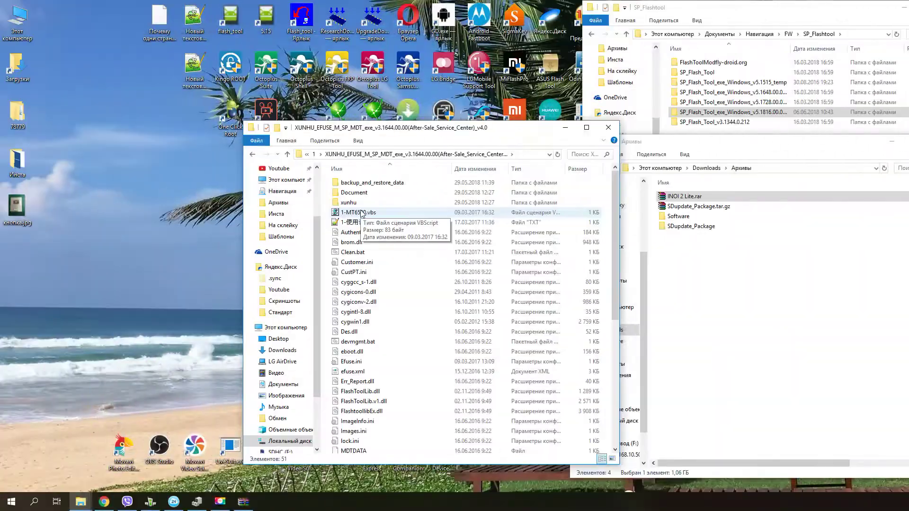
# - Relaunch the multi-port download tool with the 1-MT6580.vbs script in the XUNHU_EFUSE folder and dismiss its startup messages
pyautogui.click(362, 214)
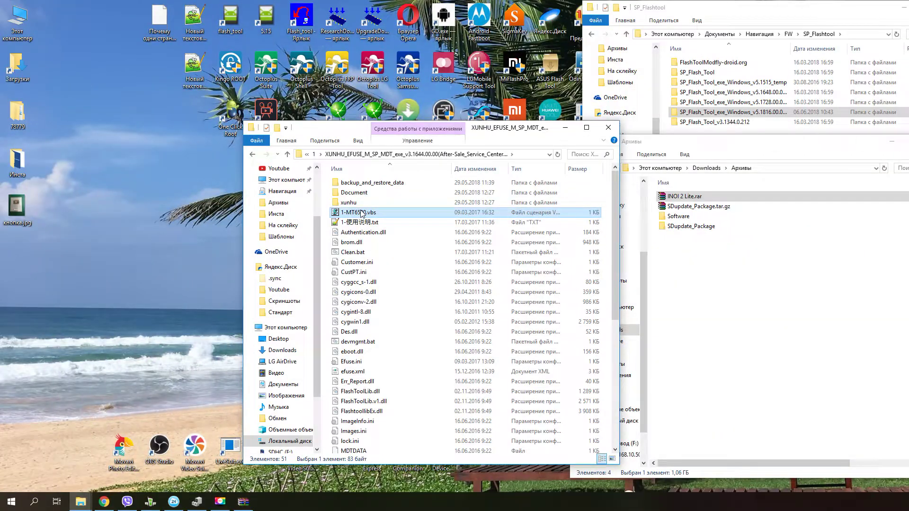
pyautogui.doubleClick(362, 215)
pyautogui.click(641, 269)
pyautogui.click(617, 272)
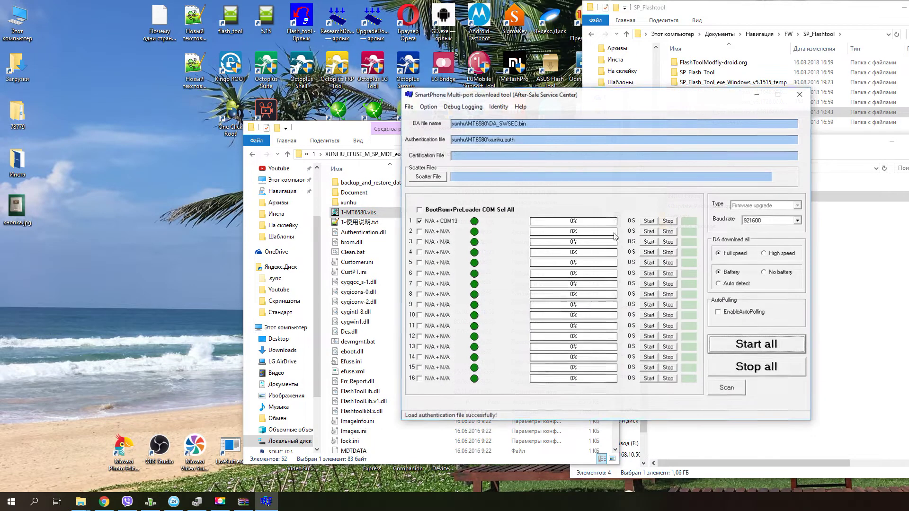
# - Load MT6580_Android_scatter.txt from the T960W_V1_M_TYC_GM50C8 firmware folder as the scatter file and start the download on all ports
pyautogui.click(428, 177)
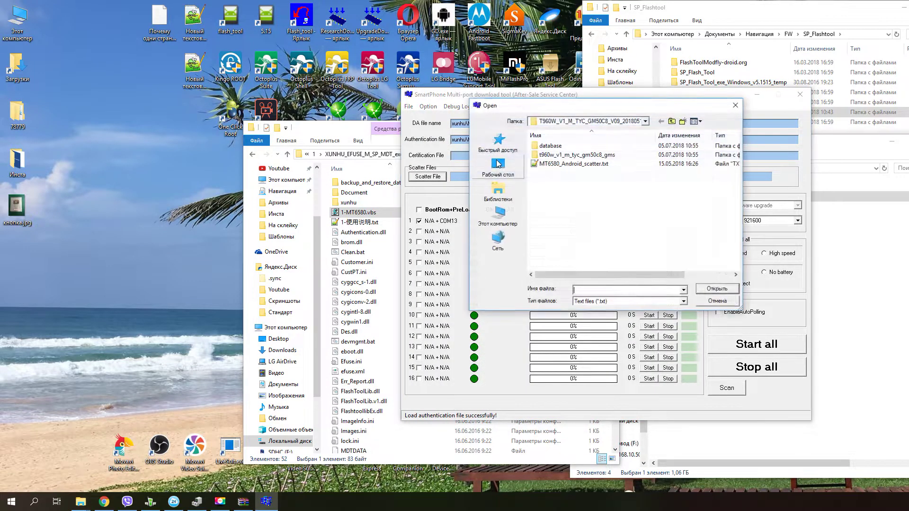
pyautogui.doubleClick(569, 165)
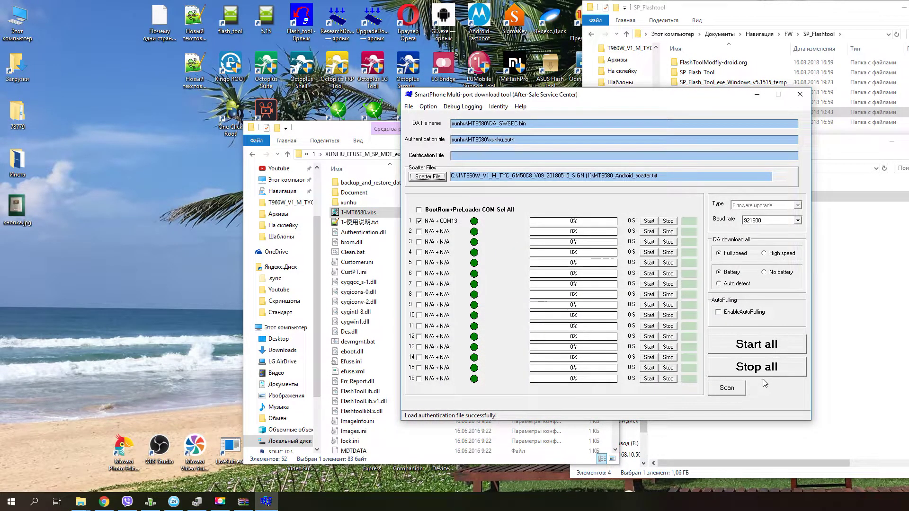
pyautogui.click(780, 345)
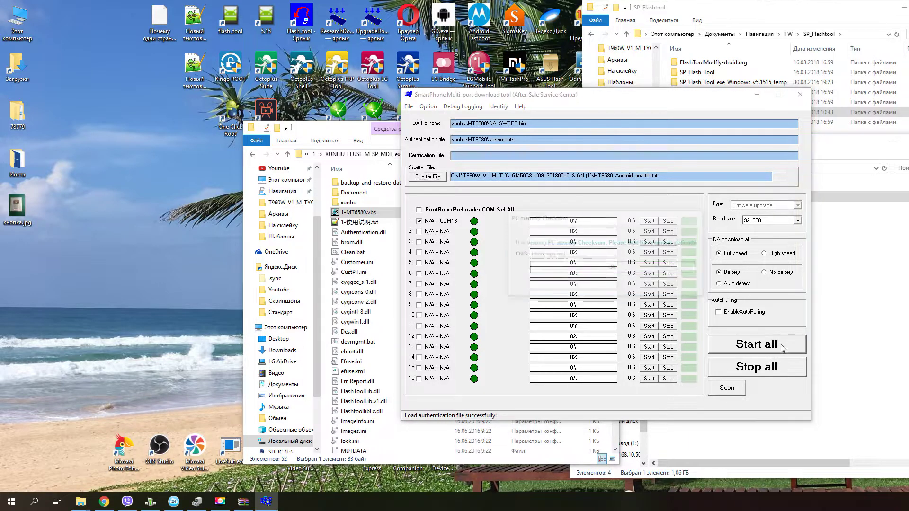